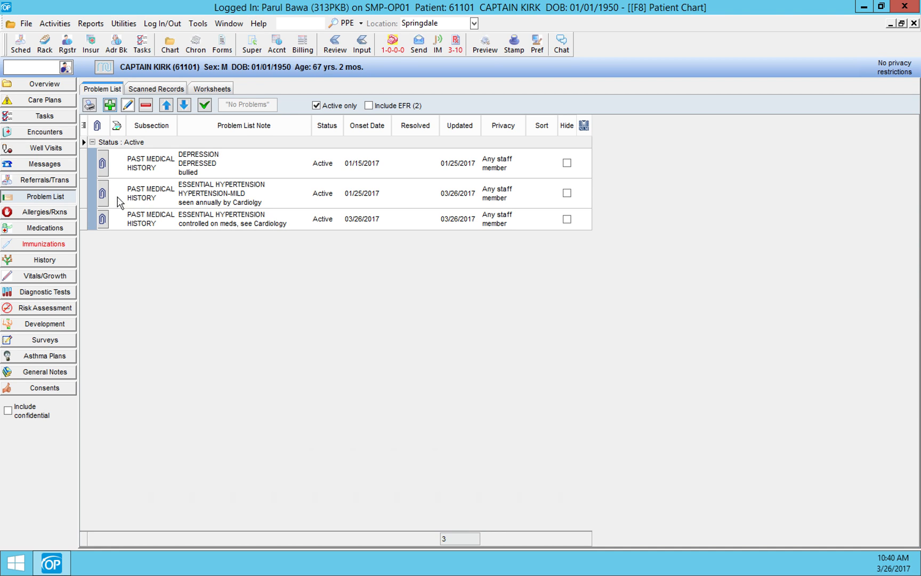
Step: Search for the female patient by last name and first initial, and open the problem list in her chart
click(41, 69)
text(u)
key(Return)
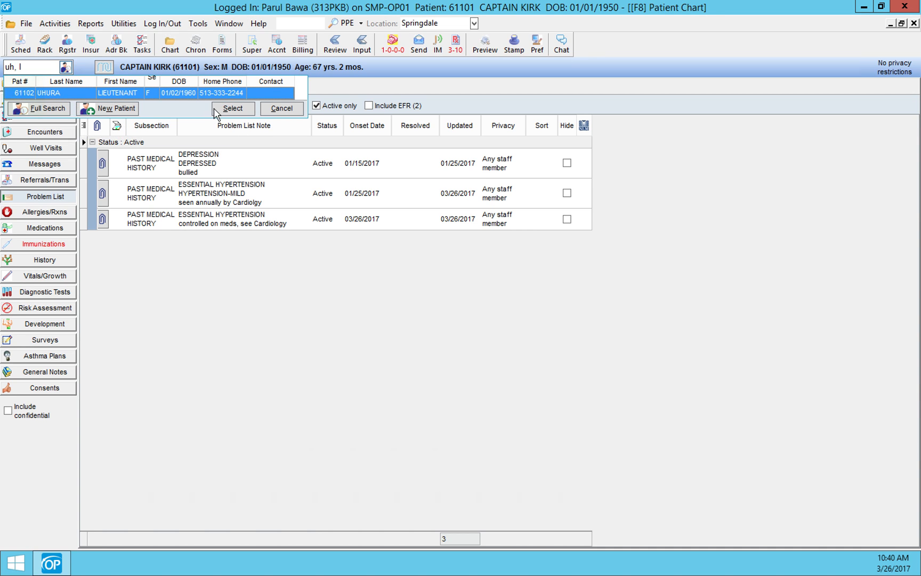
click(228, 108)
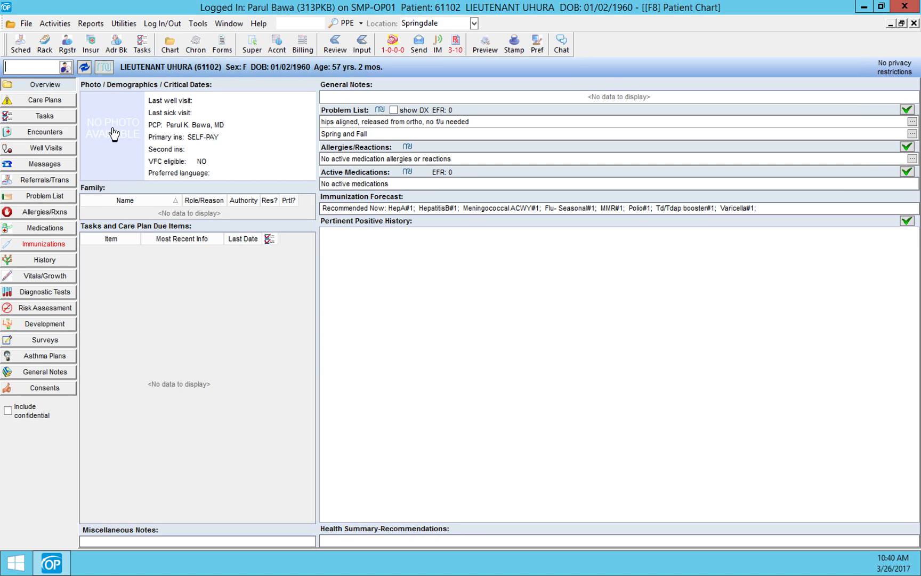
click(49, 197)
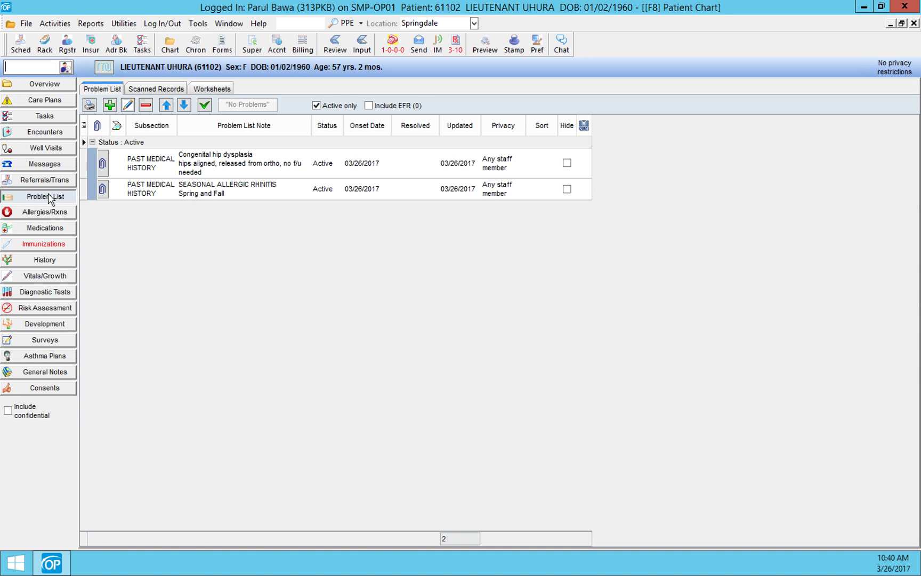
Step: Check the matching diagnosis choices for the Congenital hip dysplasia problem and save the entry with the same diagnosis
double_click(154, 169)
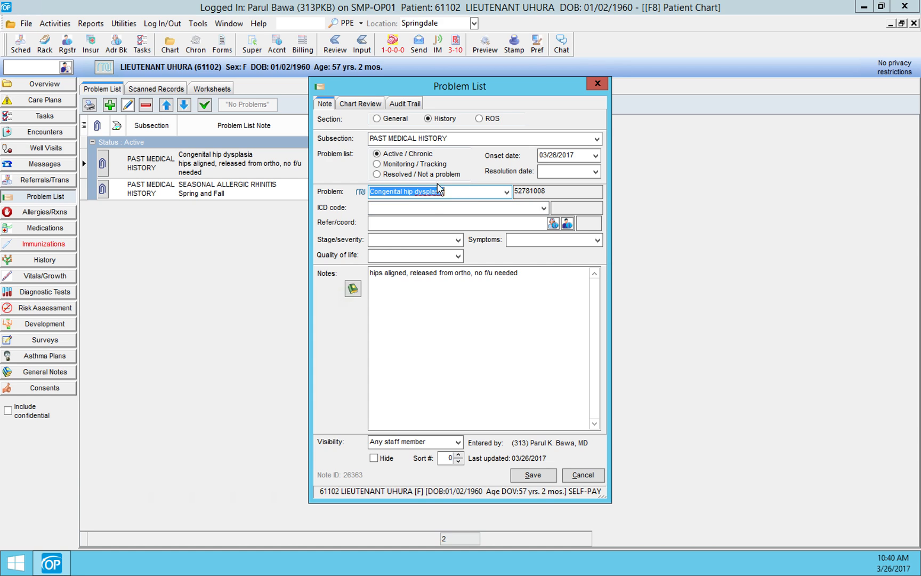
click(506, 192)
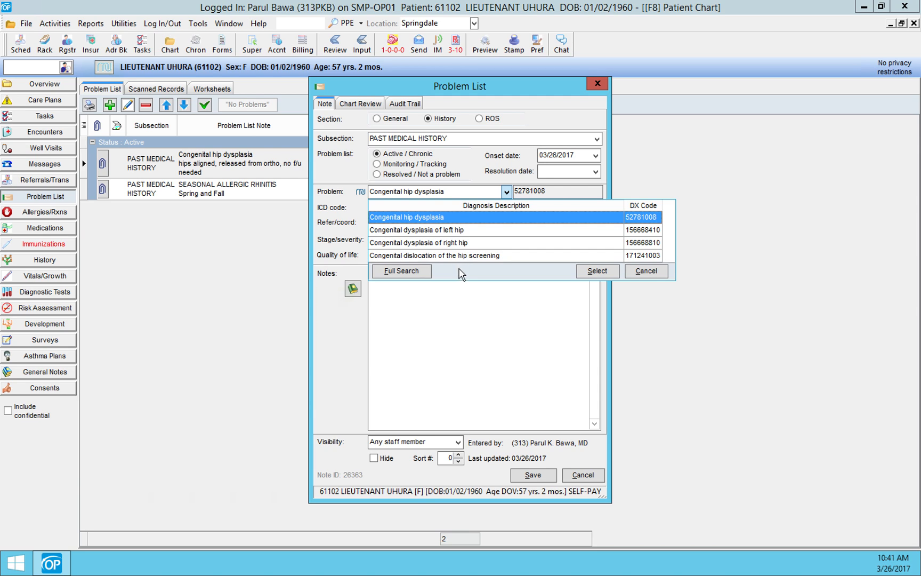
click(452, 223)
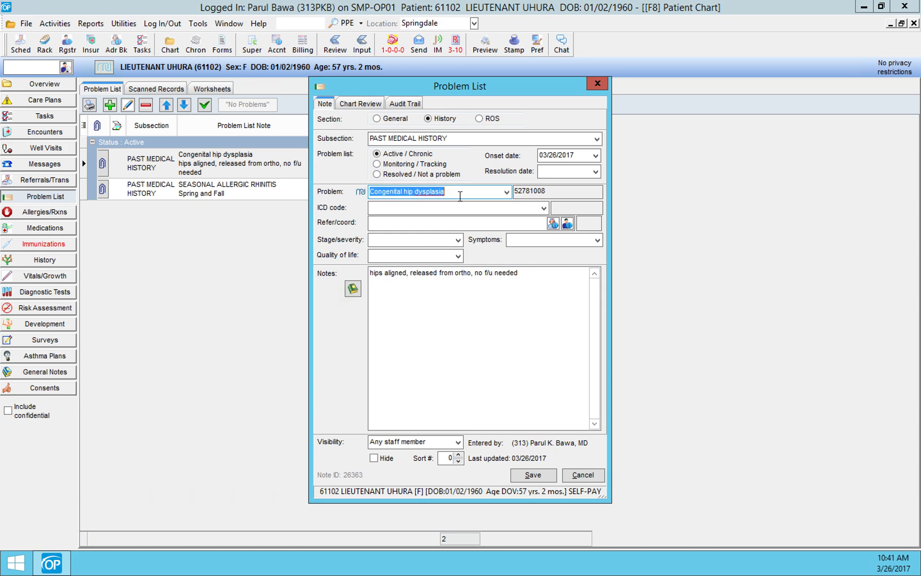
click(533, 474)
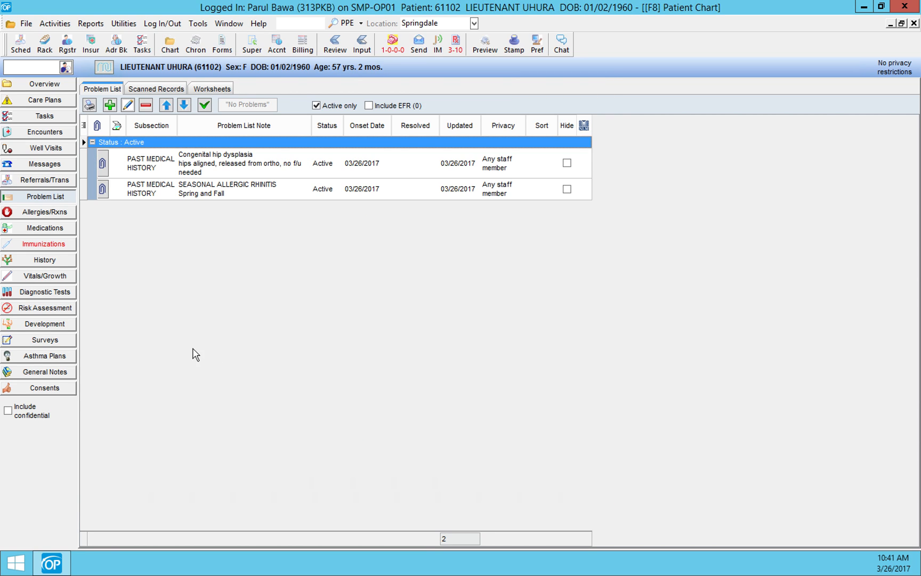
Step: Check the diagnosis choices for the SEASONAL ALLERGIC RHINITIS problem and save the entry with the same diagnosis
double_click(164, 195)
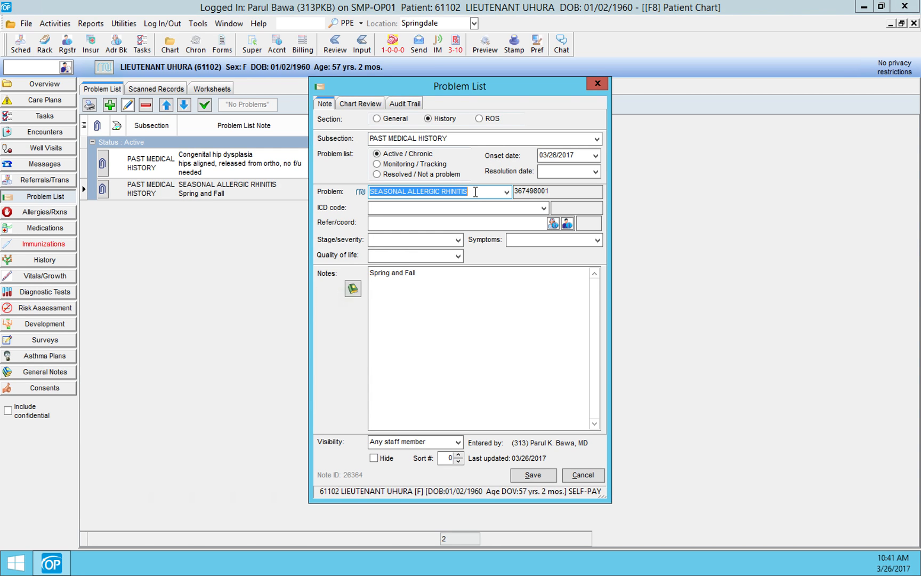
click(507, 191)
click(506, 192)
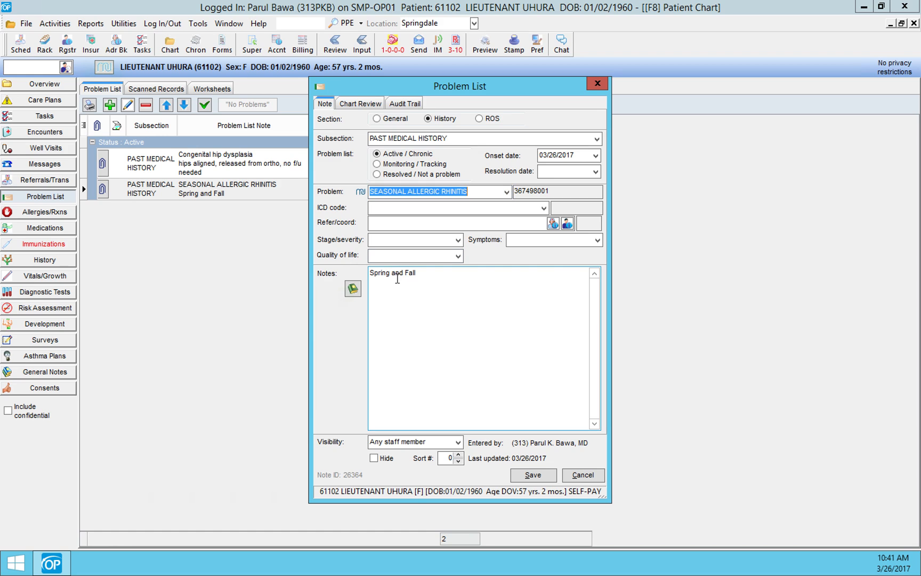
click(533, 474)
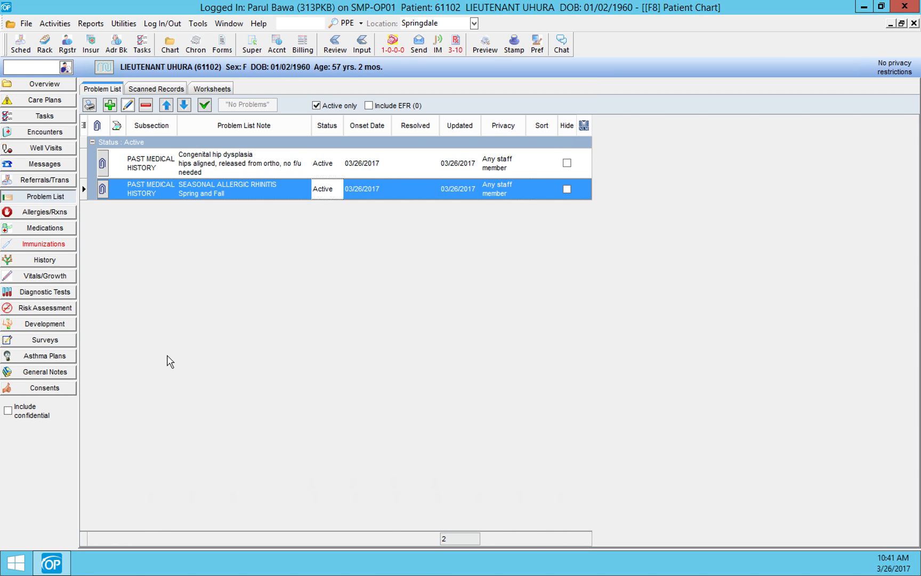
Step: Compare the chart overview's problem list with diagnosis names shown and with note text shown
click(42, 84)
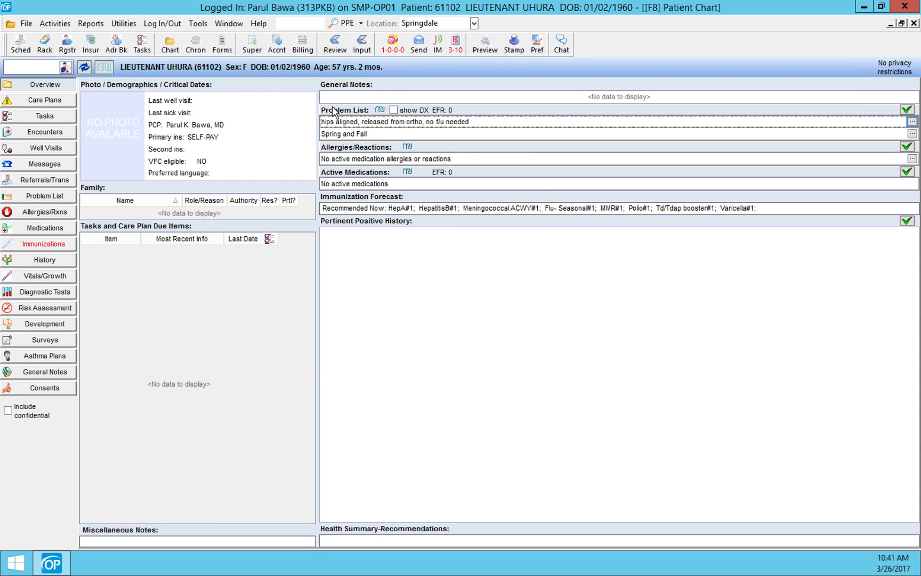
click(394, 110)
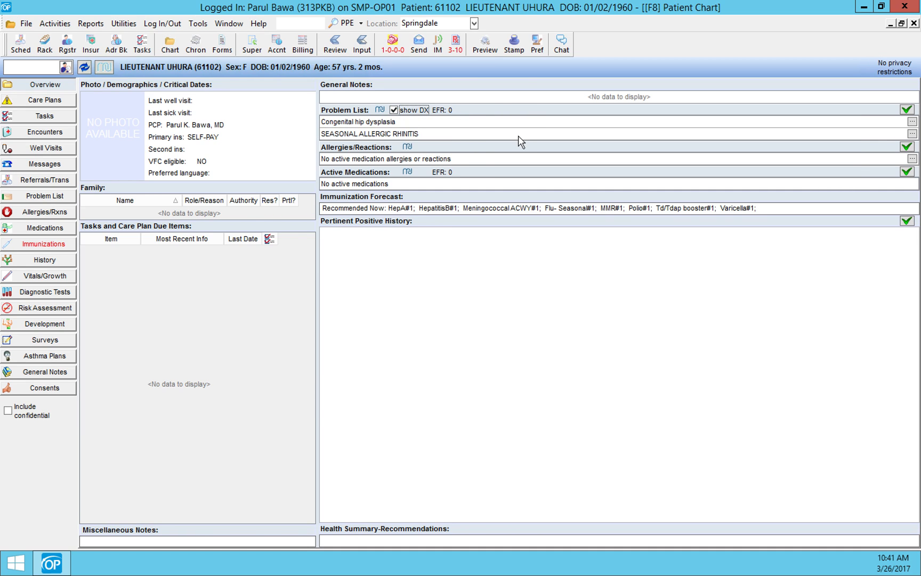
click(393, 110)
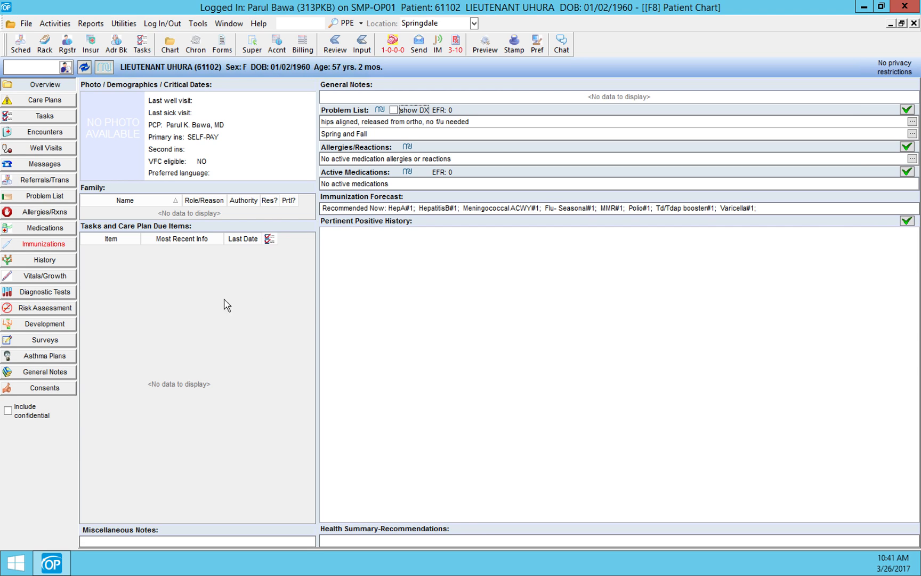
Step: Return to the problem list and start a new problem entry under PAST MEDICAL HISTORY
click(51, 196)
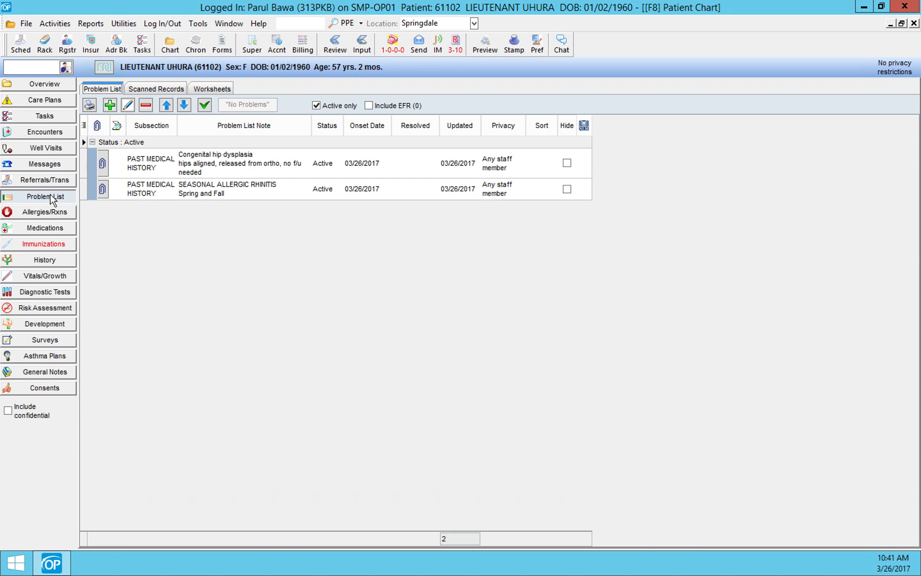
click(110, 105)
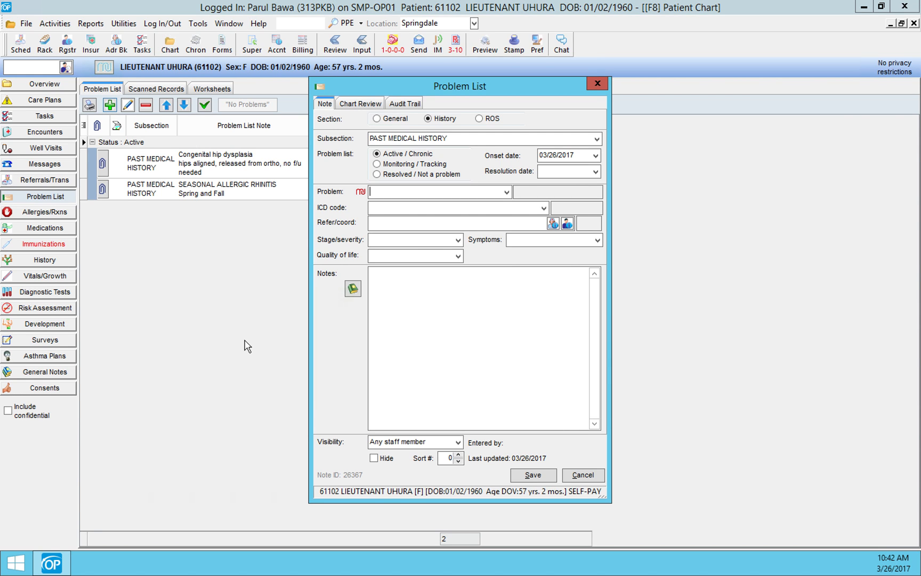
text(bullied)
key(Return)
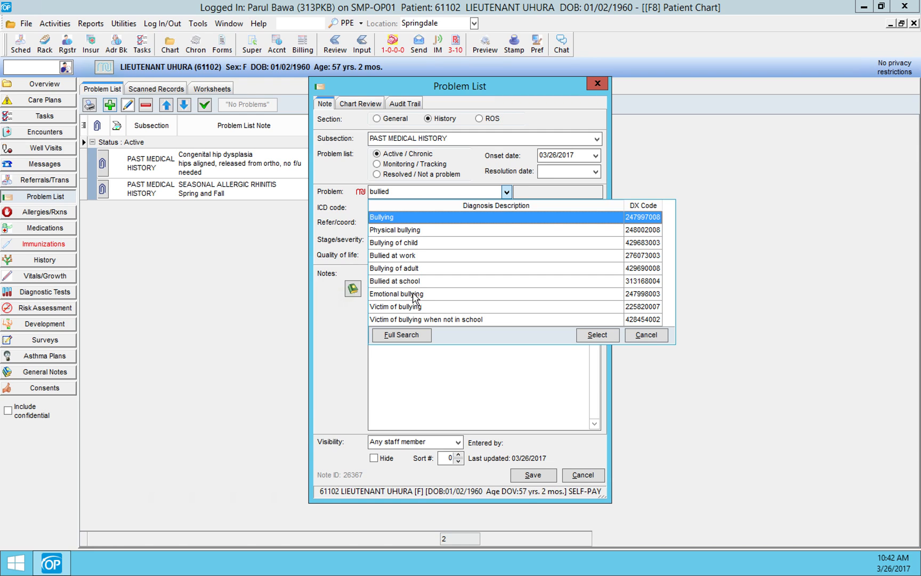
click(640, 338)
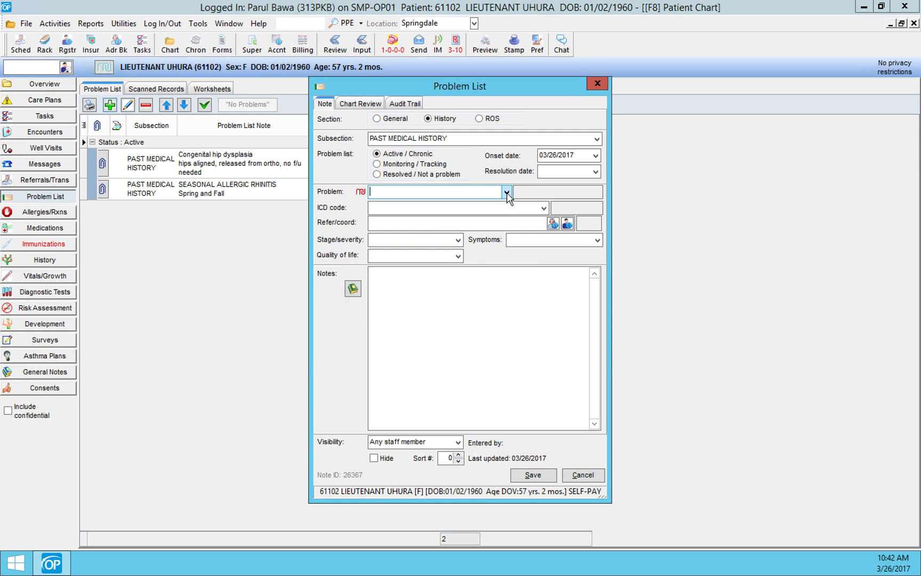
Step: Search the diagnoses for "bullied" and select Emotional bullying as the new entry's problem
text(bullied)
click(506, 192)
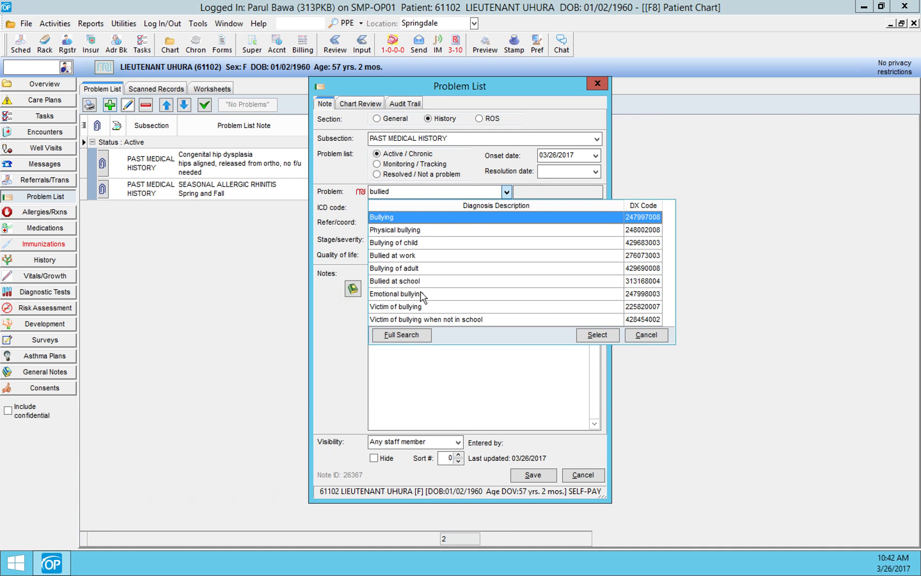
click(422, 293)
Step: Enter the note "VICTIM OF BULLYING LAST YEAR-IN COUNSELING" for the Emotional bullying problem and save the entry
click(406, 280)
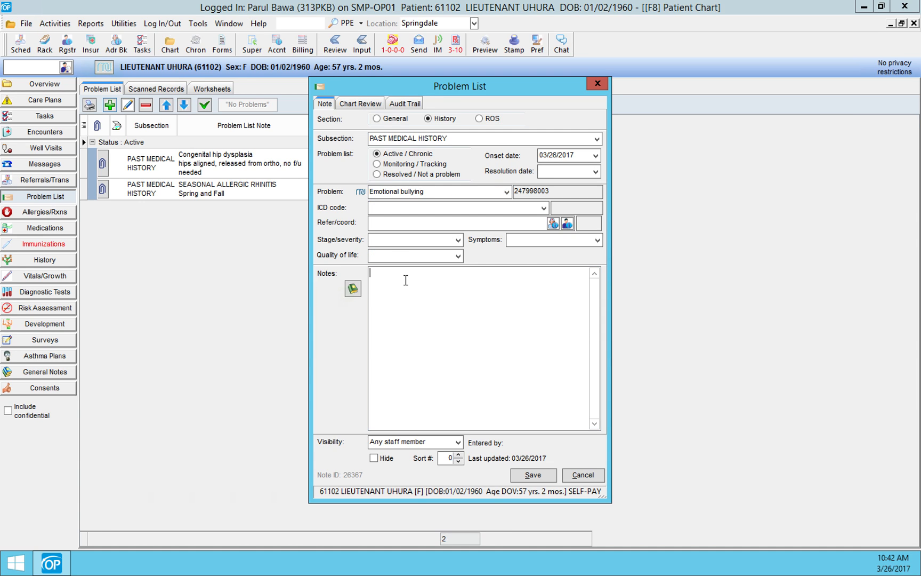
text(VICTIM OF BULLYING LAST YEAR-IN COUNSELING)
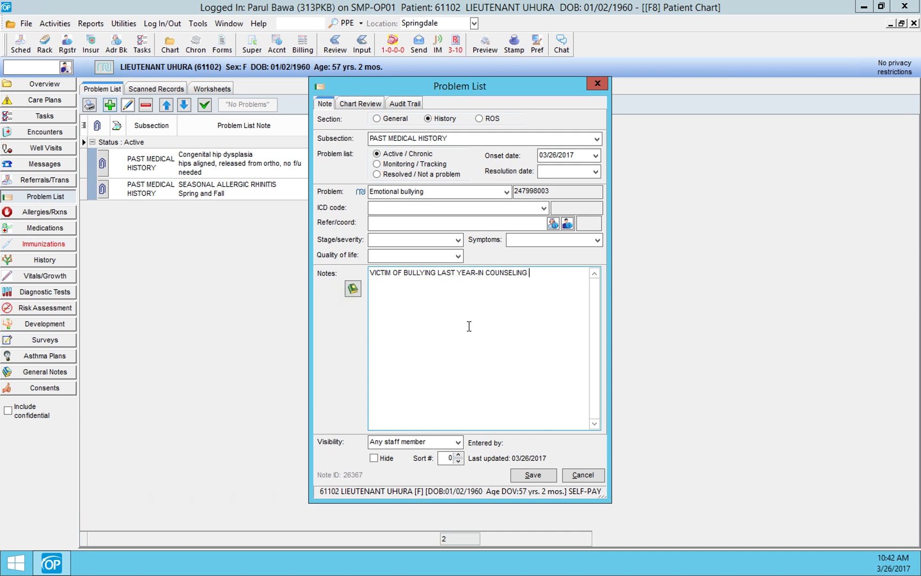
click(529, 475)
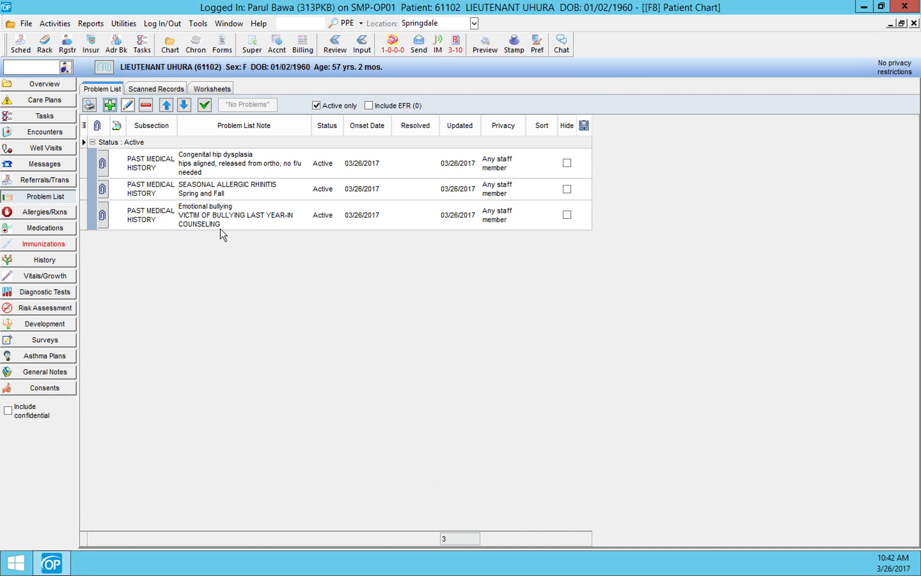
Step: Review the three problems in the chart overview by diagnosis name, by note text and through their pop-up details
click(45, 84)
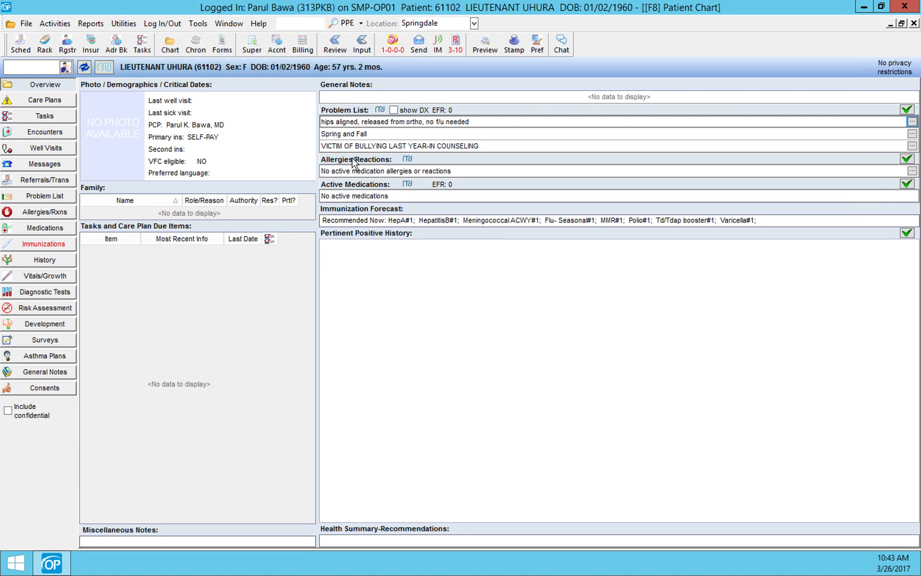
click(393, 110)
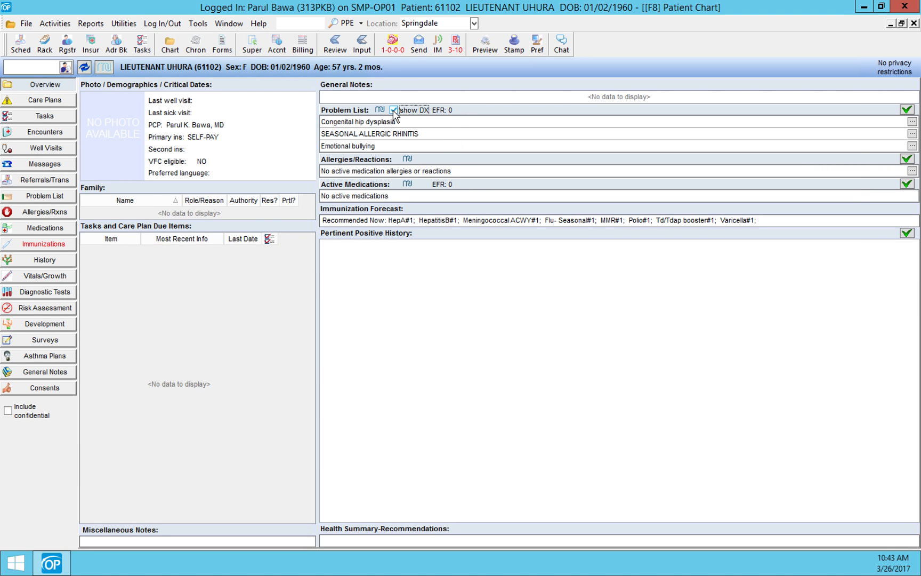
click(393, 110)
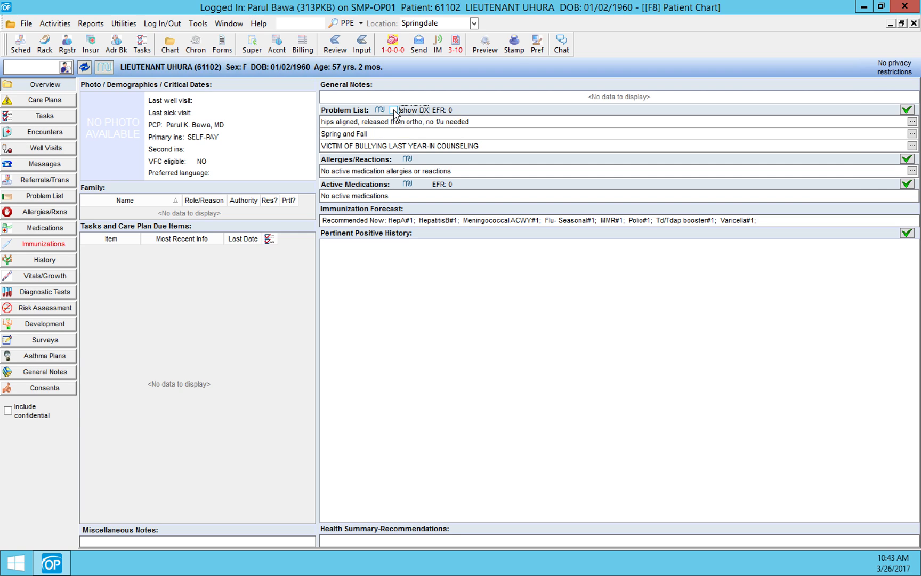
mouse_move(493, 149)
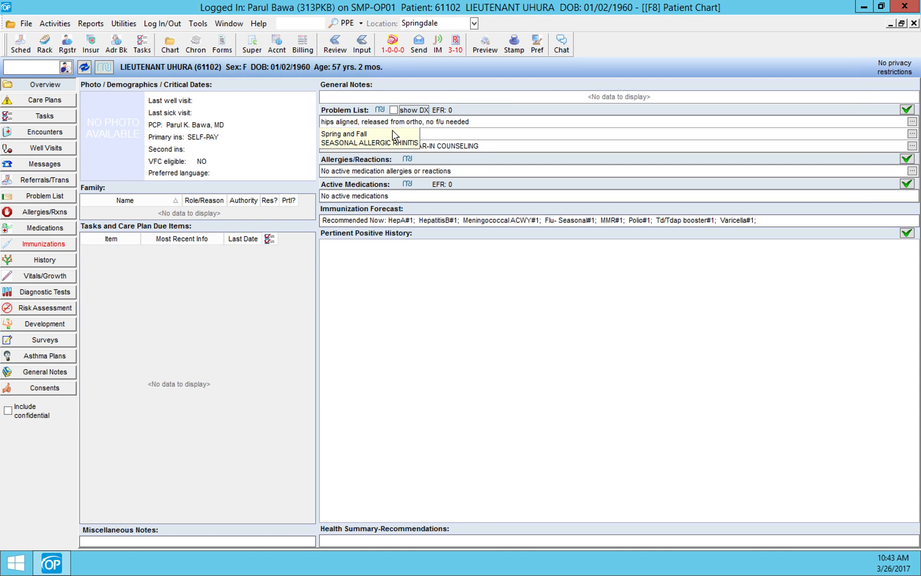
Step: Rewrite the SEASONAL ALLERGIC RHINITIS note as three lines, "SEASONAL ALLERGIES", "Spring and Fall are her worst seasons" and "doesn't want allergy shots", and save it
click(49, 198)
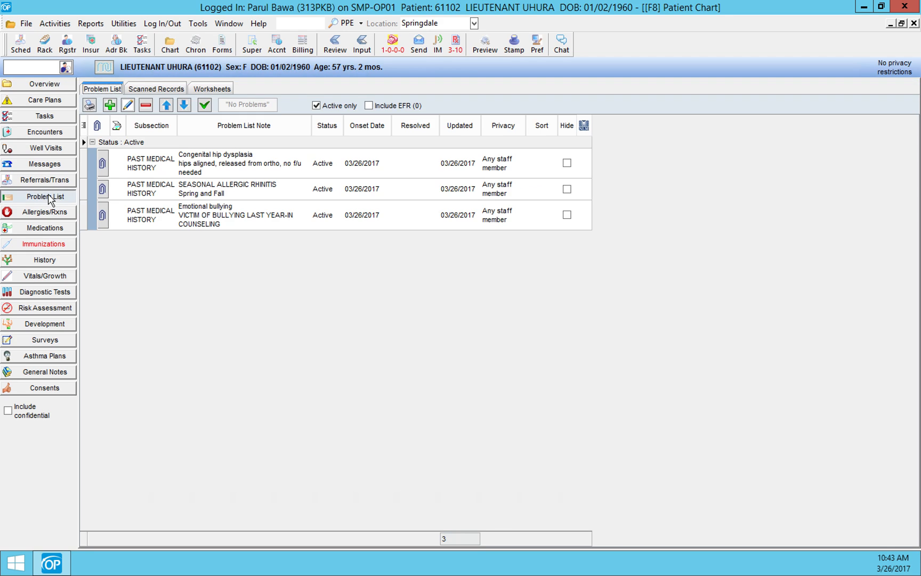
click(139, 196)
double_click(139, 196)
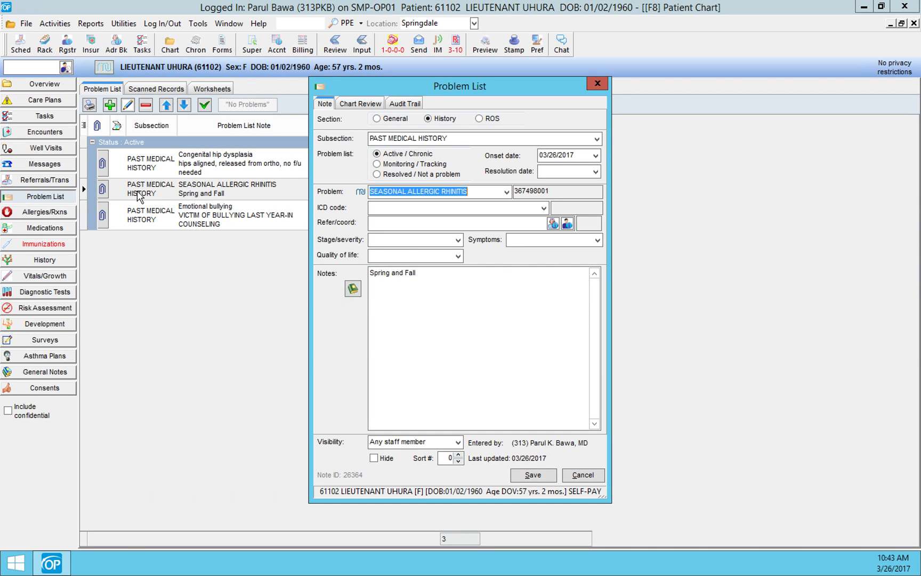
click(371, 273)
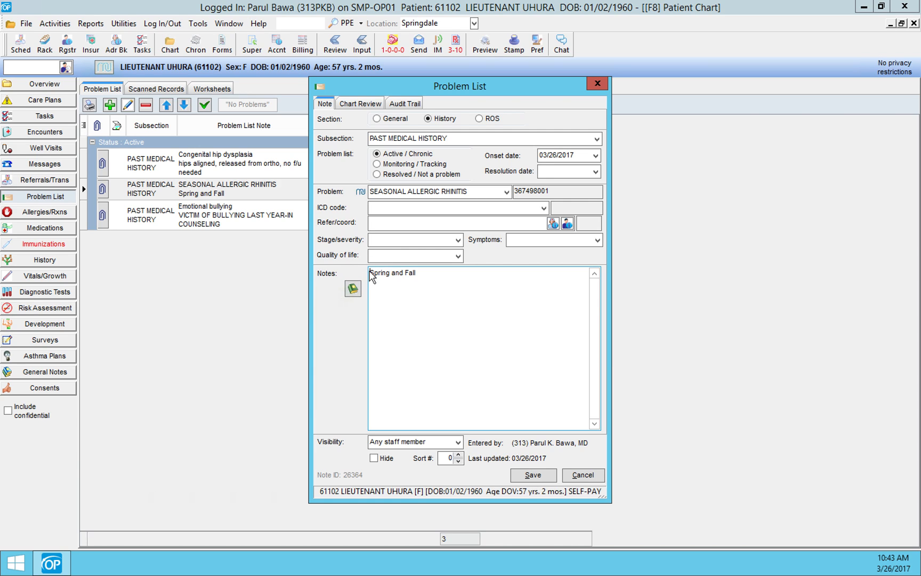
key(Return)
key(Up)
text(SEASON)
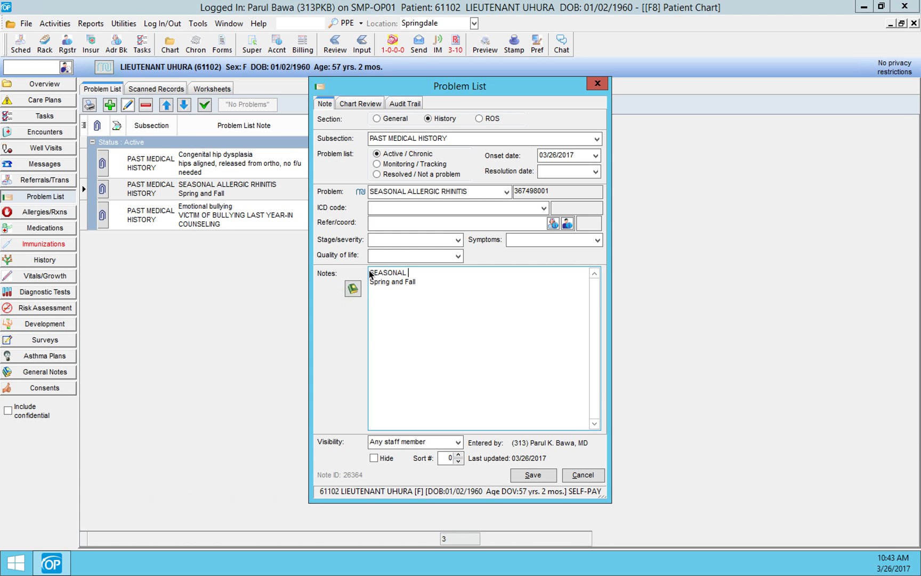
text(RGIES Spring)
text( and Fall are )
text(her wo)
text(rst)
text(doesnt' want allergy shots)
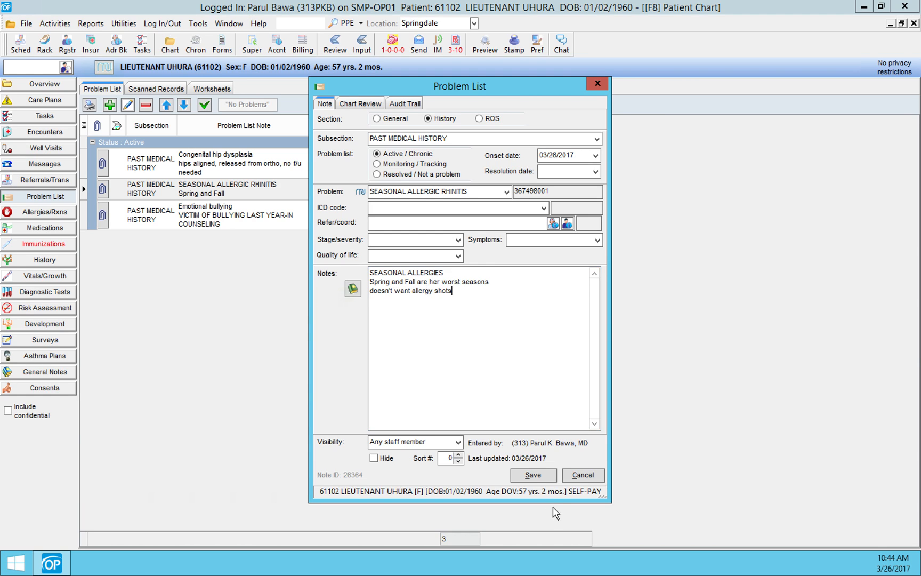
click(535, 475)
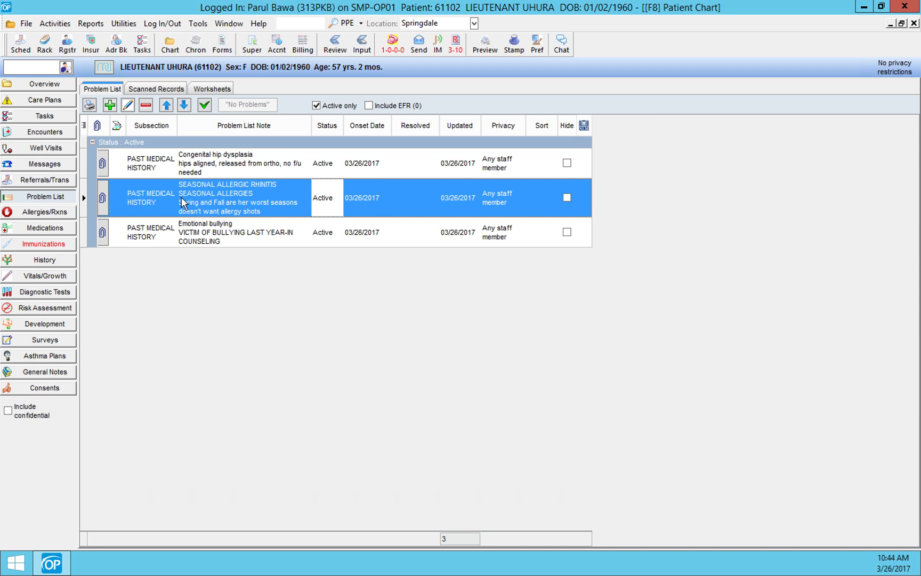
Step: Examine how the revised seasonal allergies note appears in the chart overview's problem list
click(46, 84)
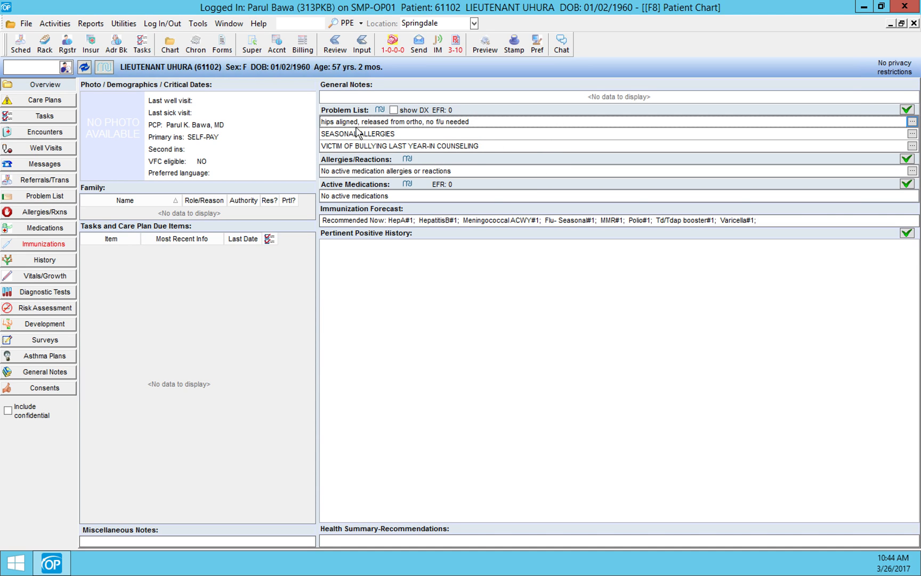
mouse_move(357, 137)
Step: Search for the earlier male patient by last and first name and open his chart
click(42, 68)
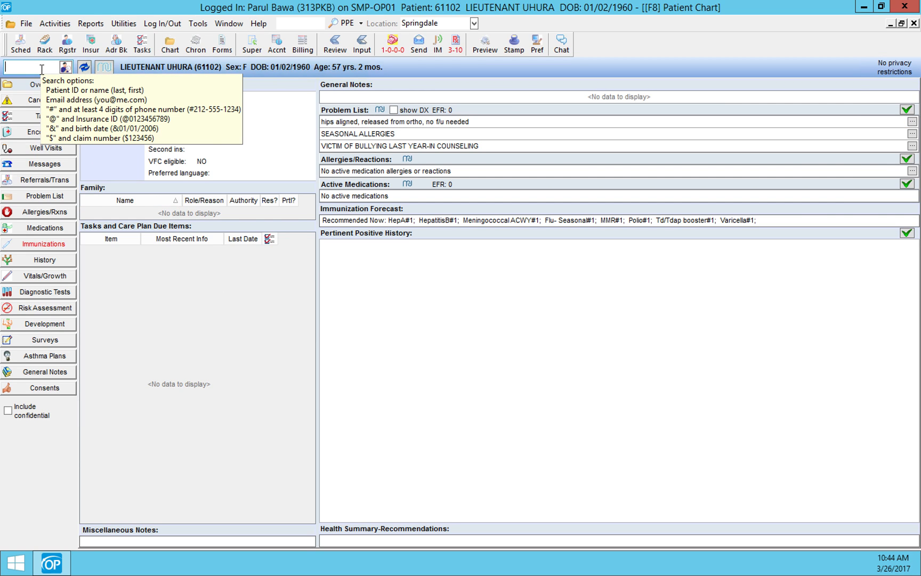
text(kirk, cap)
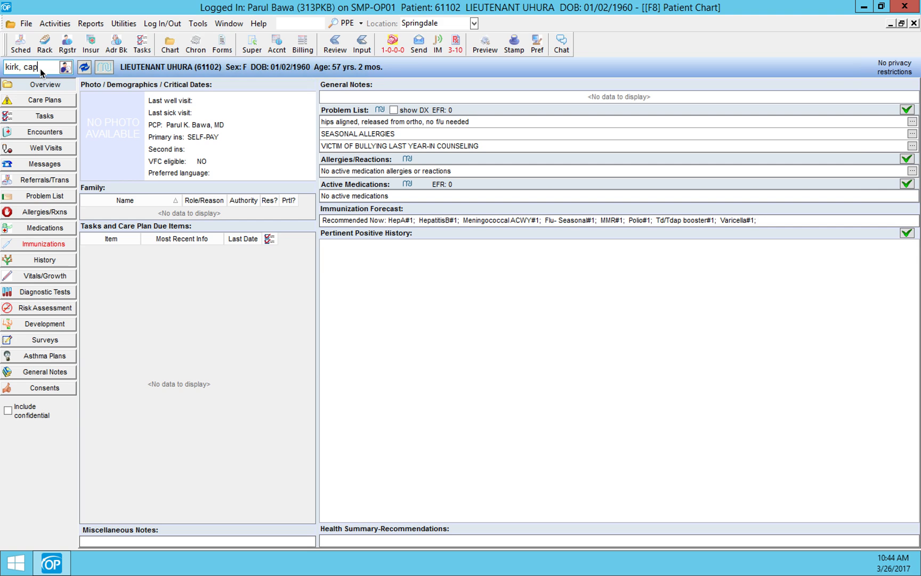
key(Return)
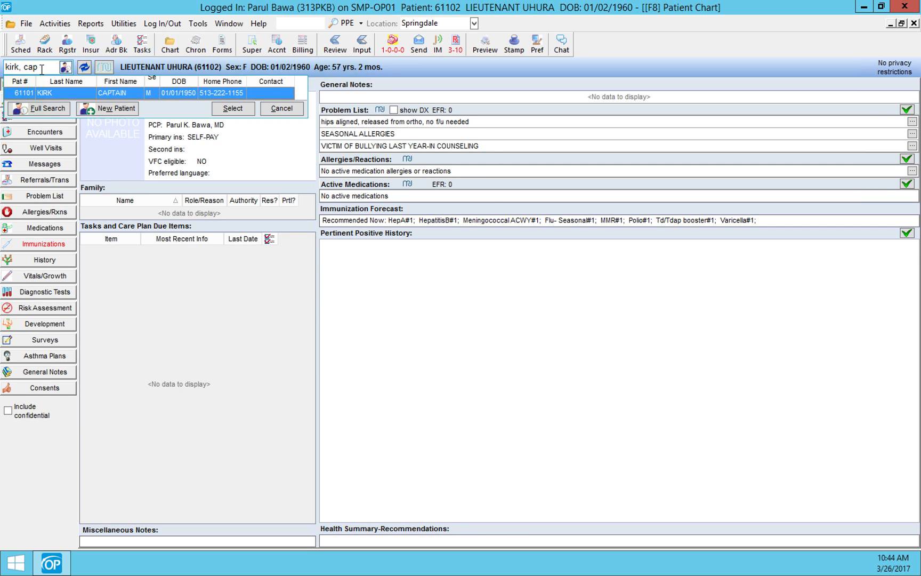
click(236, 109)
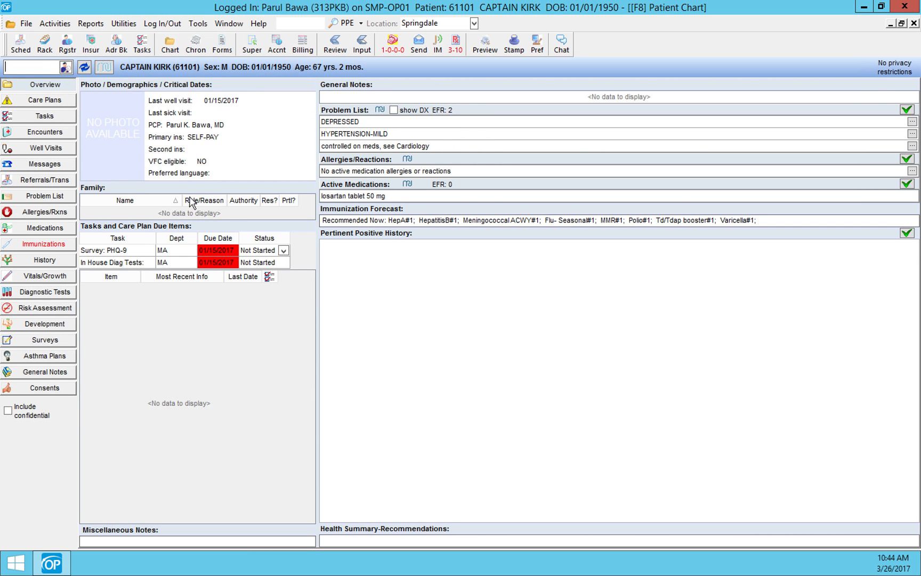
Step: Review the details of the two ESSENTIAL HYPERTENSION entries in the patient's problem list
click(54, 197)
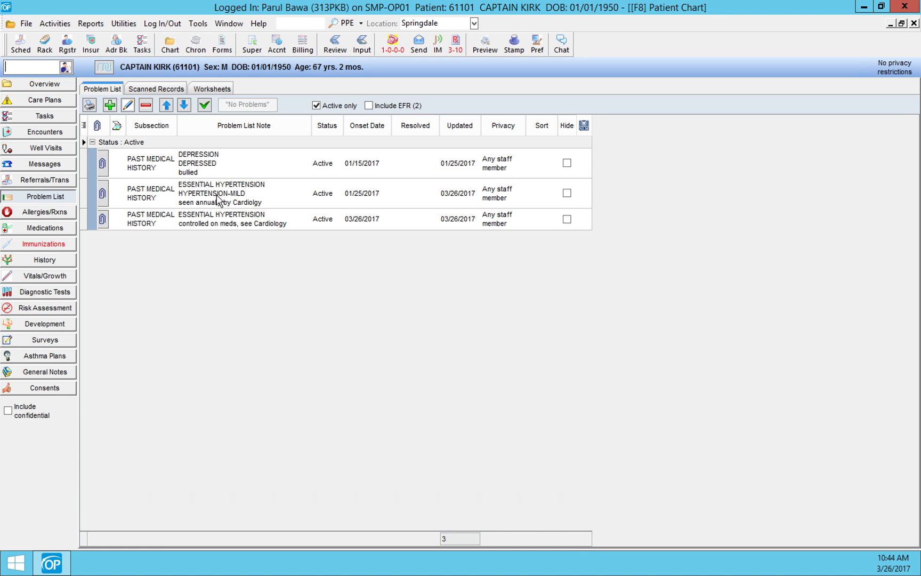
double_click(162, 193)
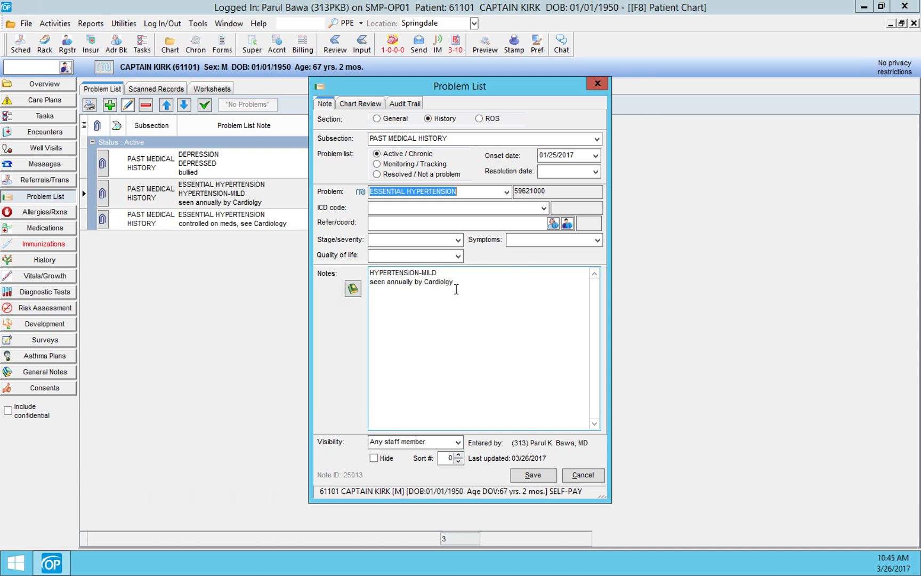
click(533, 474)
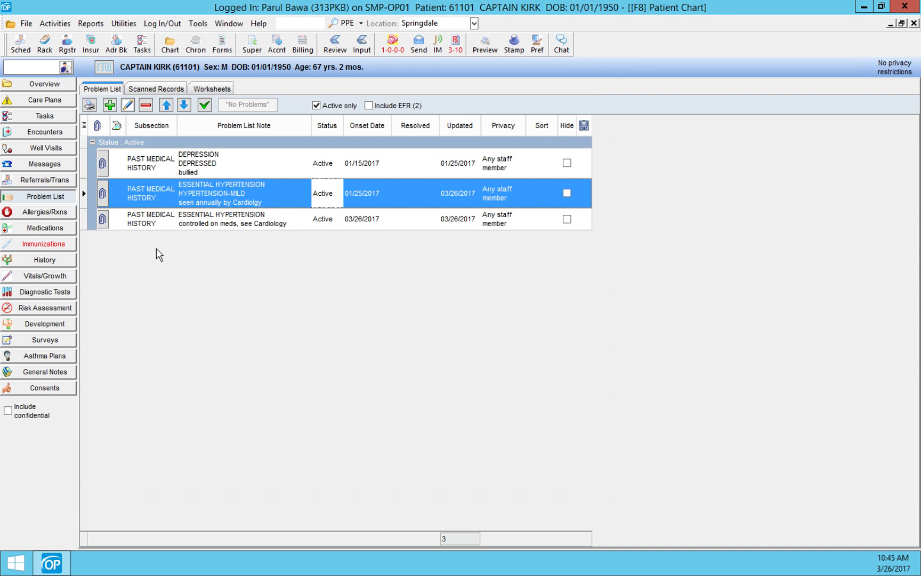
double_click(158, 220)
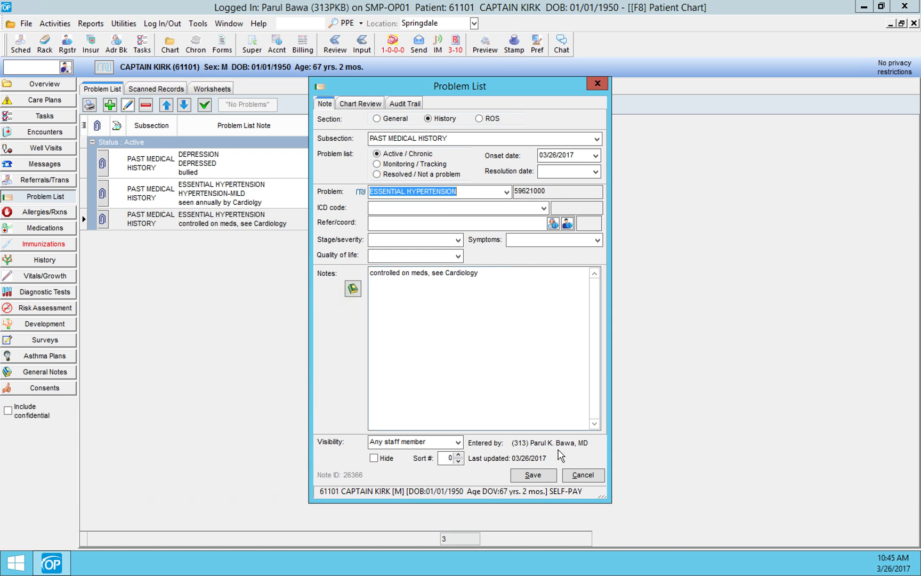
click(533, 474)
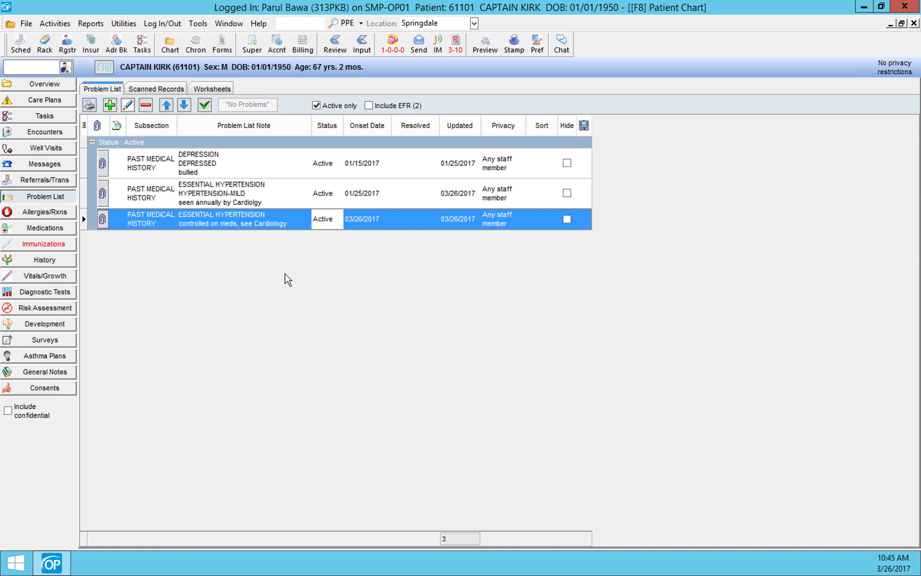
Step: Read the scanned cardiology letter filed under CHART as LTRS-SPECIALST in the patient's scanned items
click(335, 42)
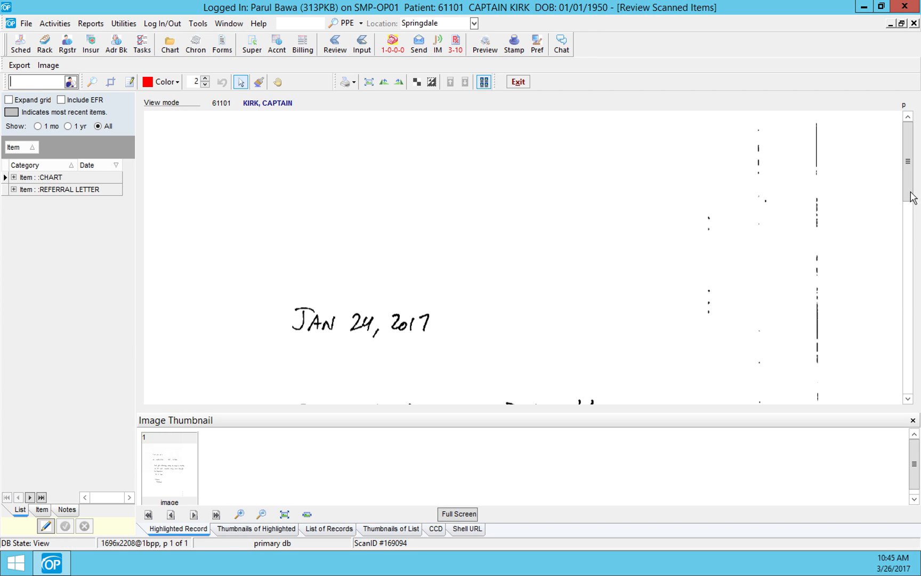
drag(912, 198, 916, 253)
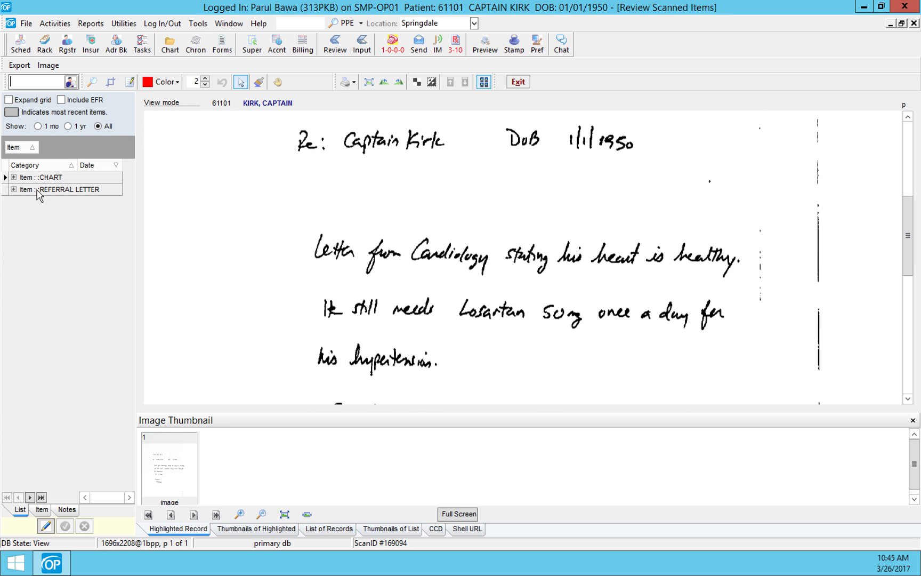
click(13, 176)
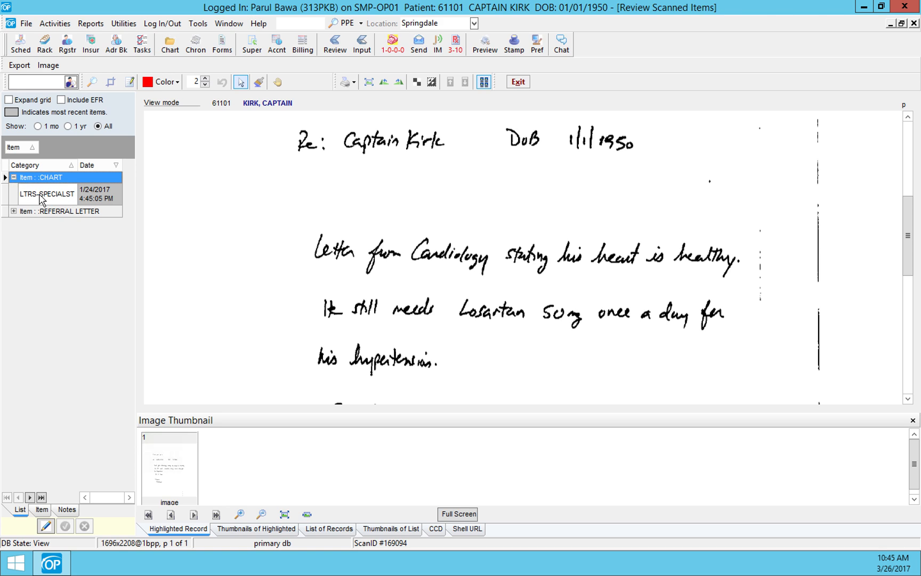
click(119, 198)
drag(907, 234, 906, 202)
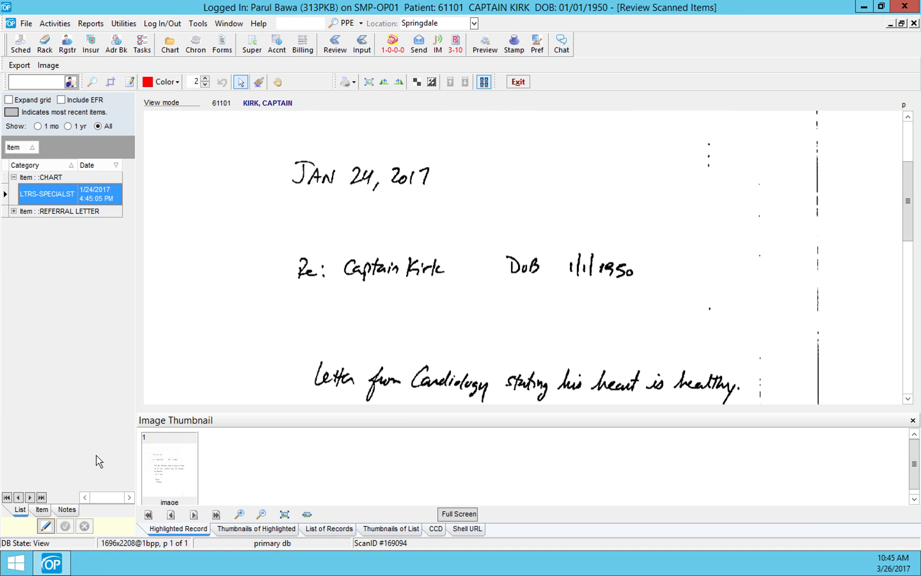
Step: Inspect the problem list notes offered for attaching the specialist letter to a medical record, and return to the chart without attaching it
click(41, 509)
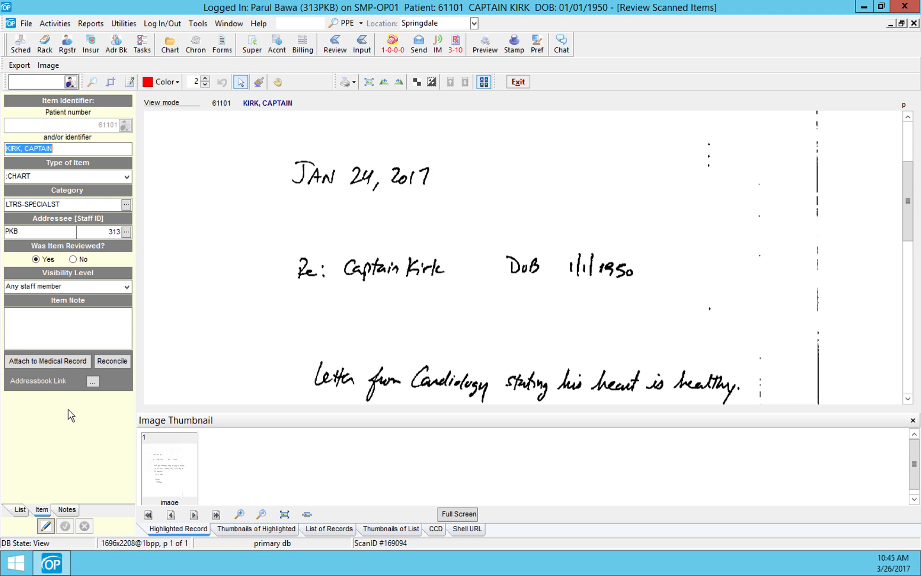
click(54, 361)
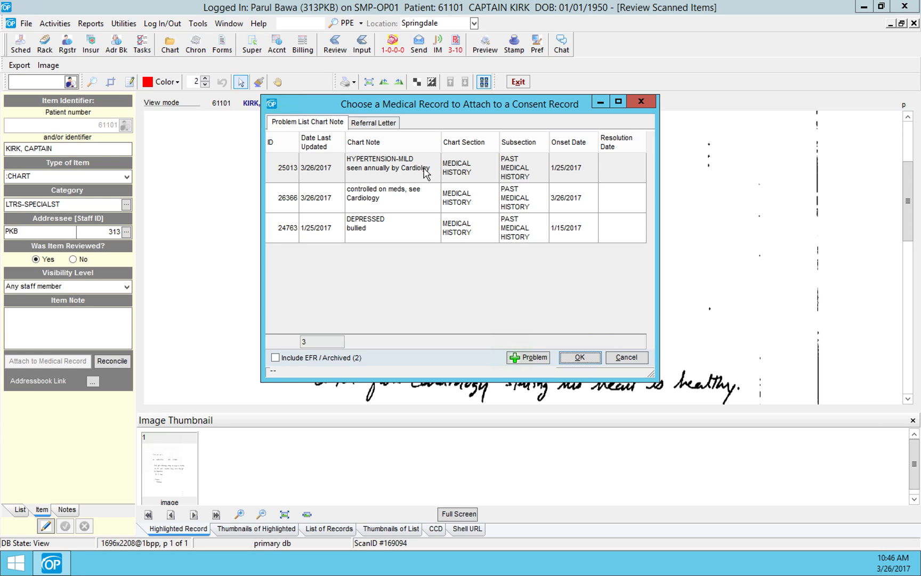
click(627, 358)
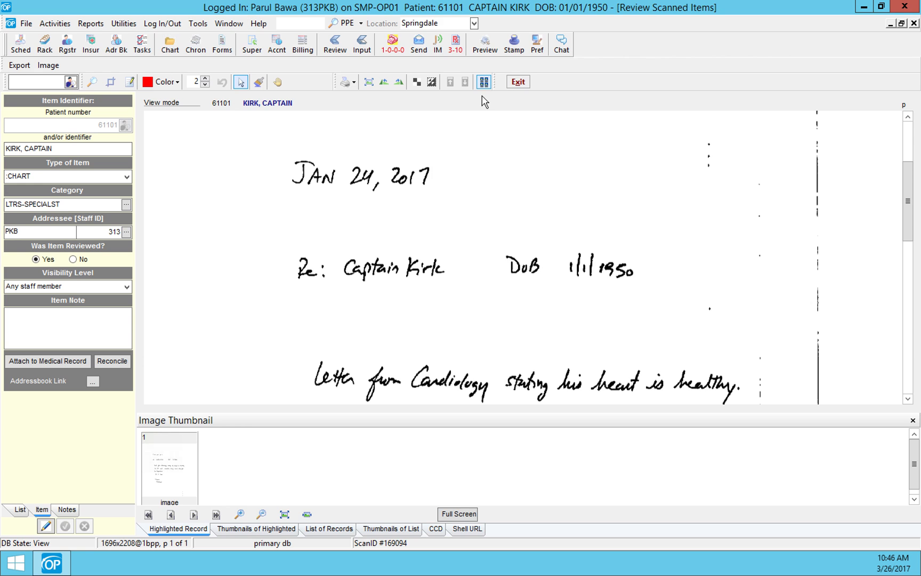
click(518, 82)
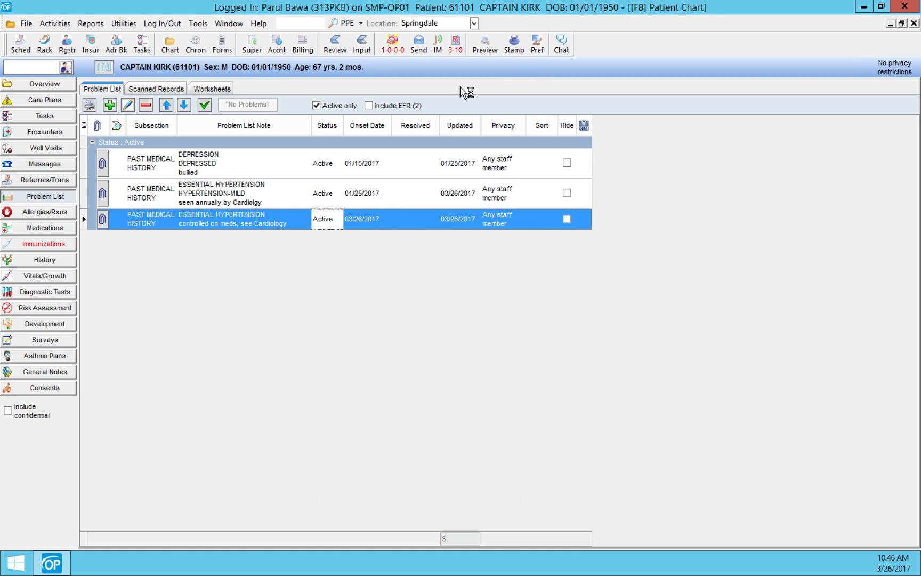
Step: Clear the note text of the ESSENTIAL HYPERTENSION problem with onset 03/26/2017 and save the entry
double_click(156, 226)
drag(486, 274, 357, 282)
key(Delete)
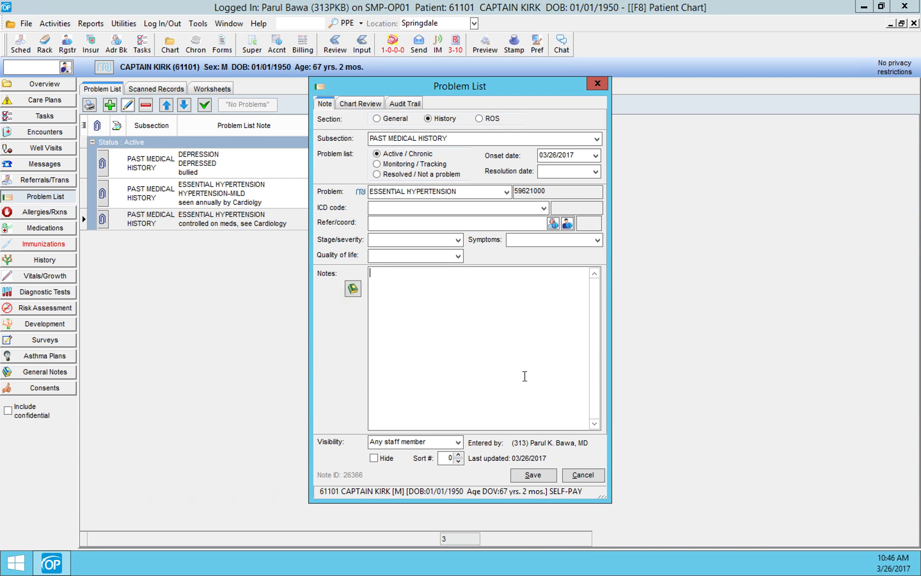
click(532, 474)
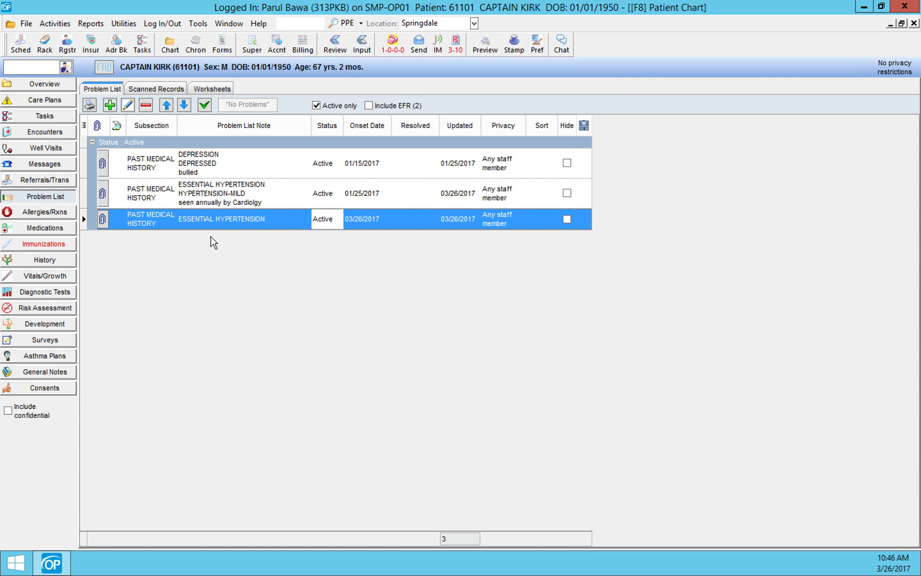
Step: Check how the problem without a note appears in the chart overview, with and without the diagnosis display
click(40, 86)
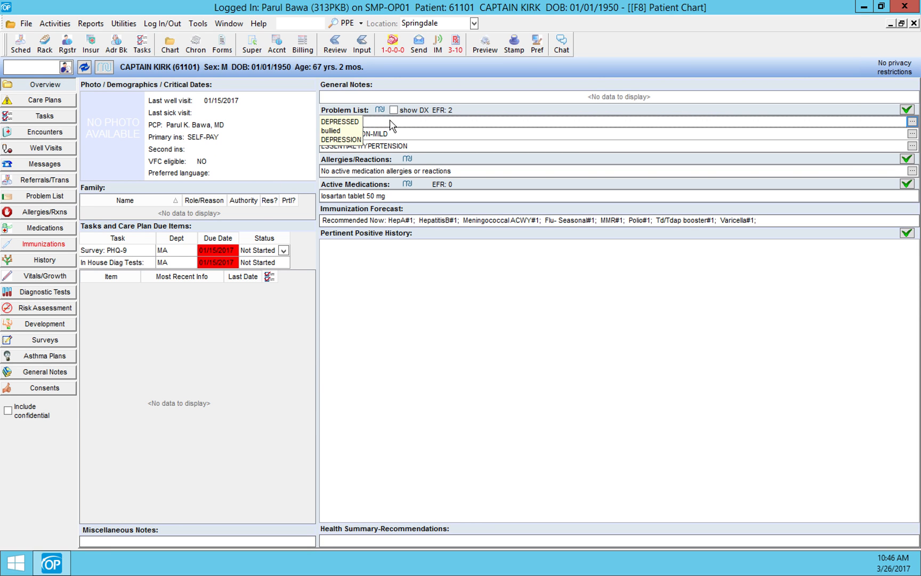
click(393, 110)
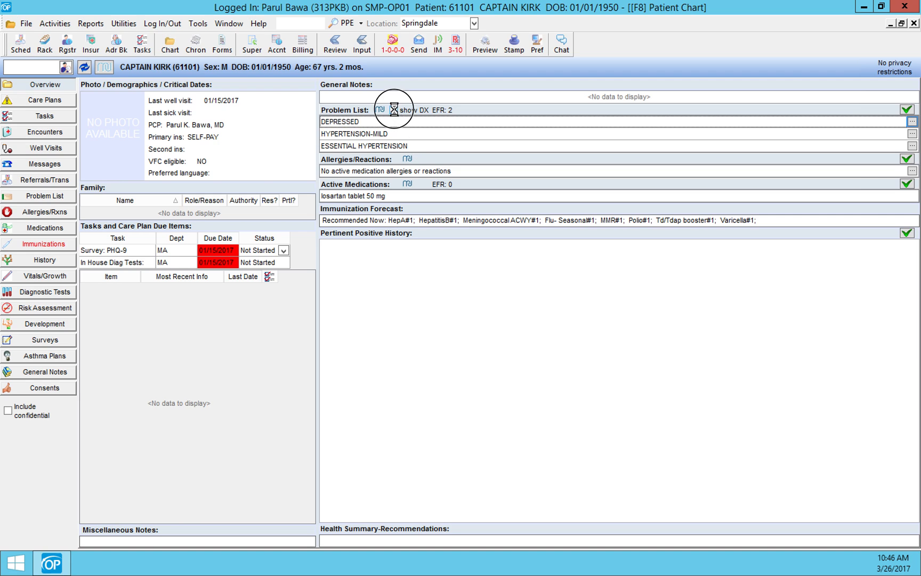
click(393, 110)
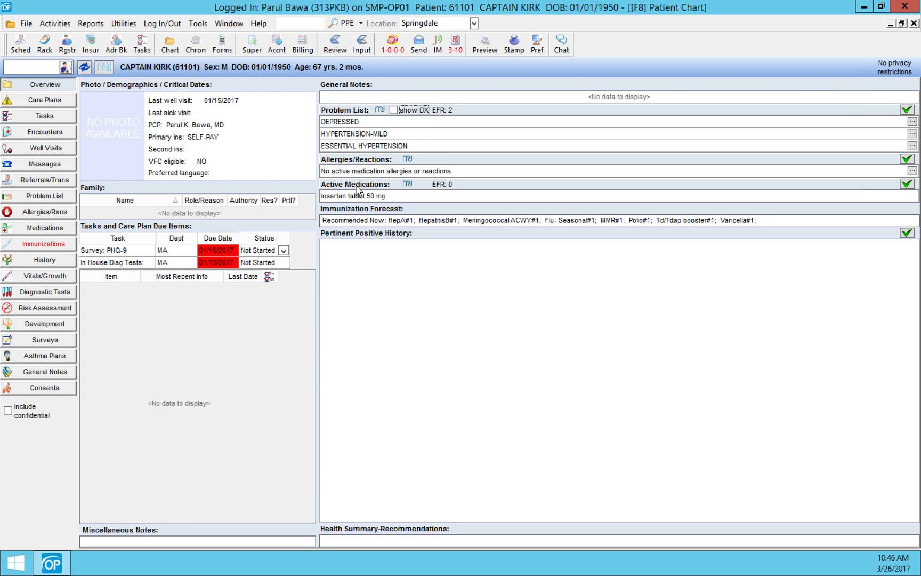
Step: Check how the problem without a note is listed when attaching the scanned letter to a medical record, and exit without attaching it
click(334, 42)
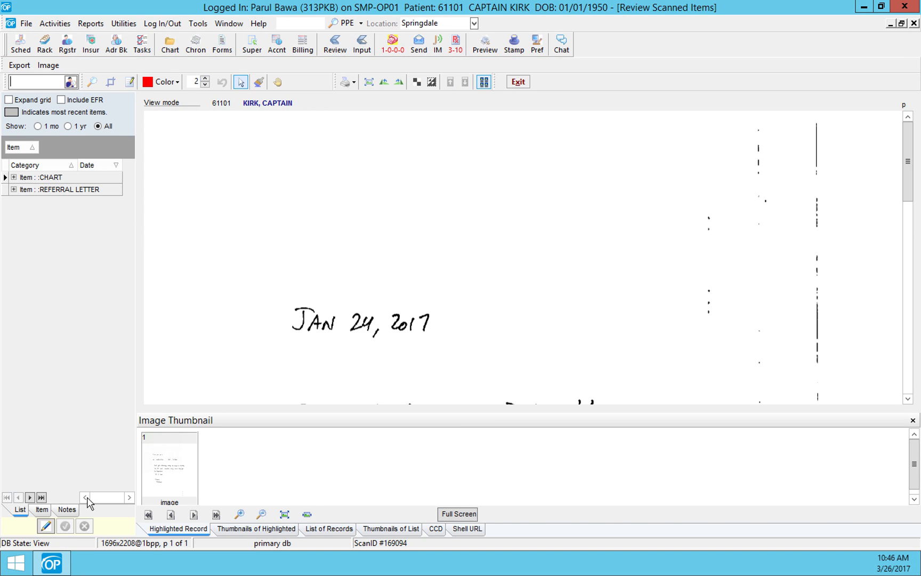
click(41, 510)
click(58, 361)
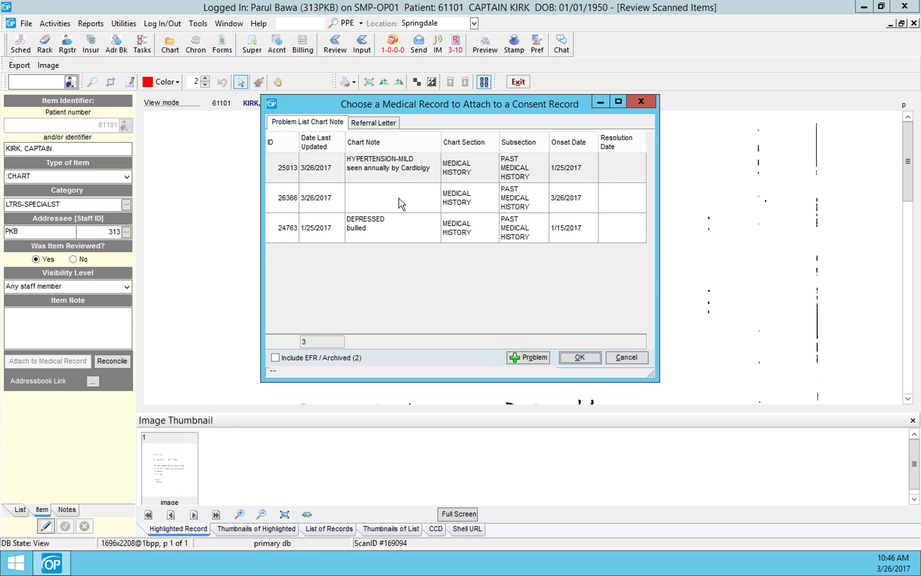
click(623, 359)
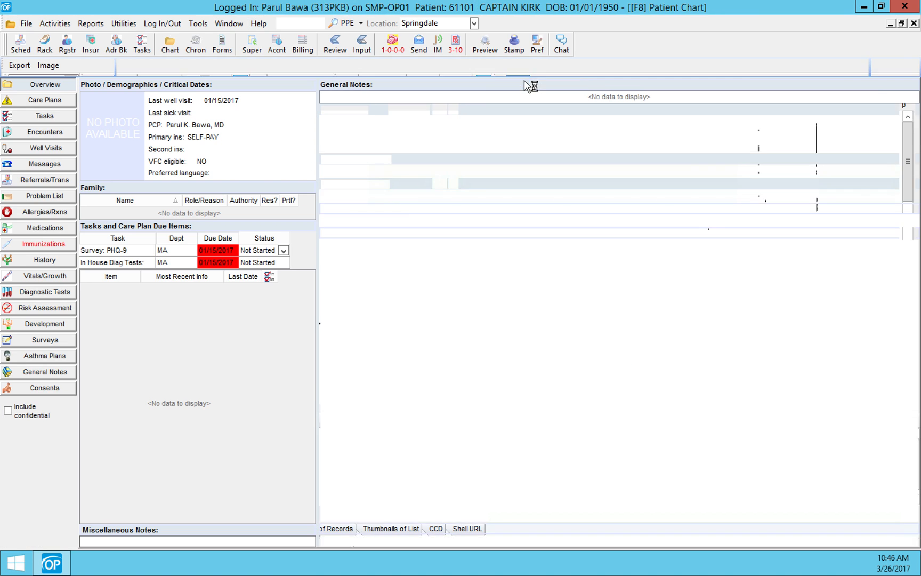
click(518, 81)
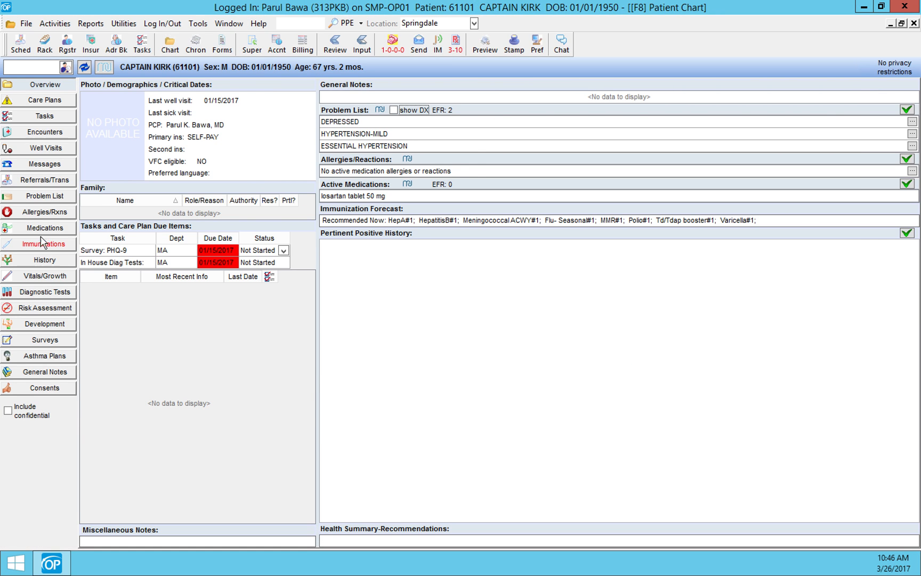
Step: Examine the HYPERTENSION-MILD problem's diagnosis and note, and close the entry without changes
click(46, 195)
click(154, 187)
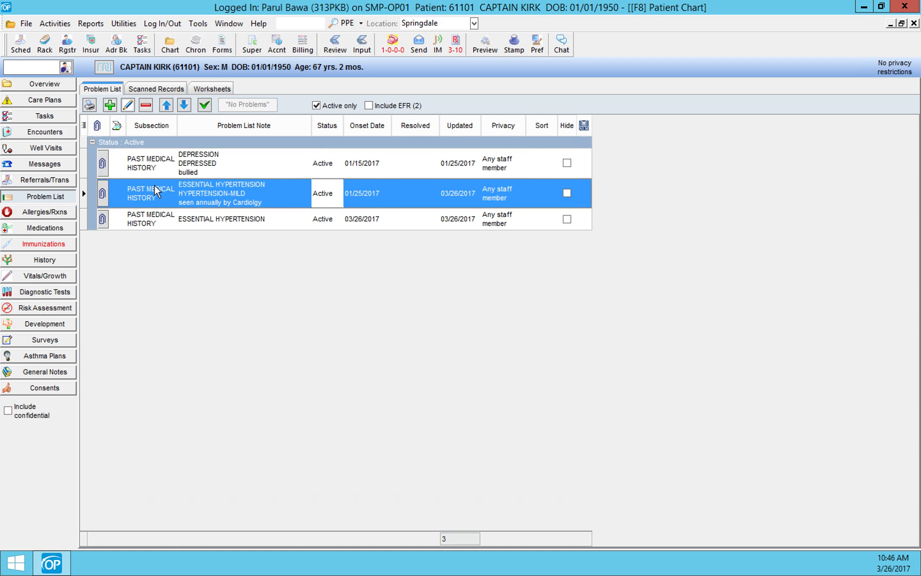
double_click(154, 185)
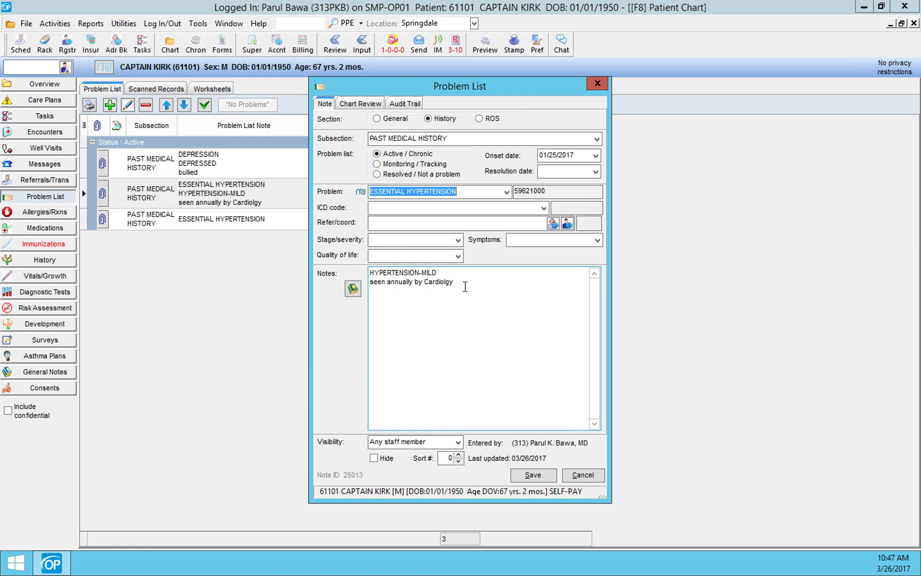
click(583, 474)
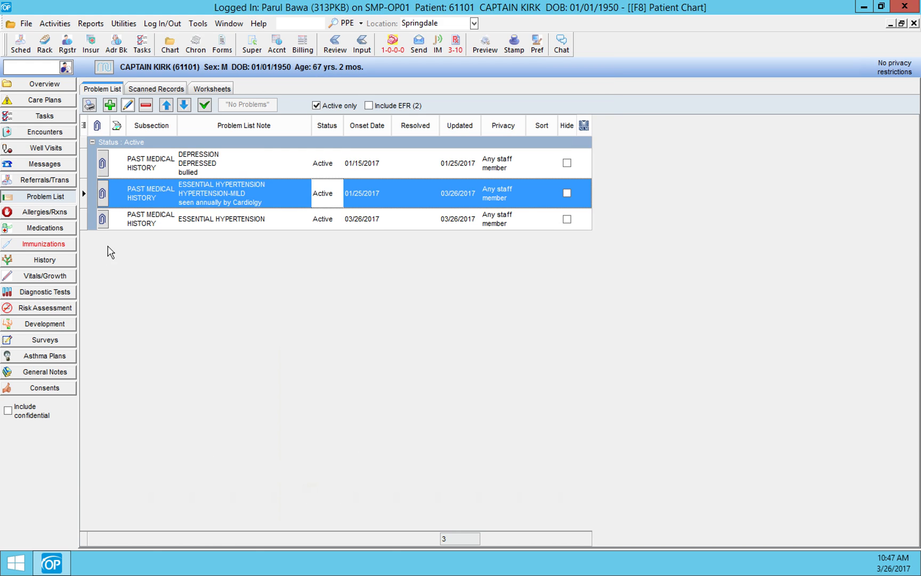
Step: Add an active problem without a diagnosis, with the note lines "LIMPS OCCASIONALLY FOR NO CLEAR REASON" and "medical w/u negative", and save it
click(109, 104)
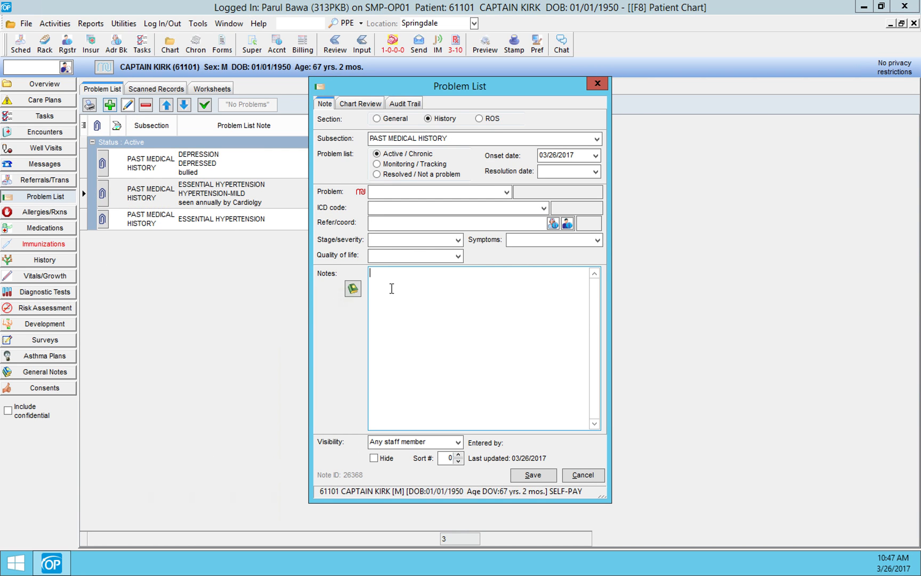
text(I)
text(IMPS)
text( OCCASIONALL)
text(Y FOR NO CLEAR R)
text(ESON)
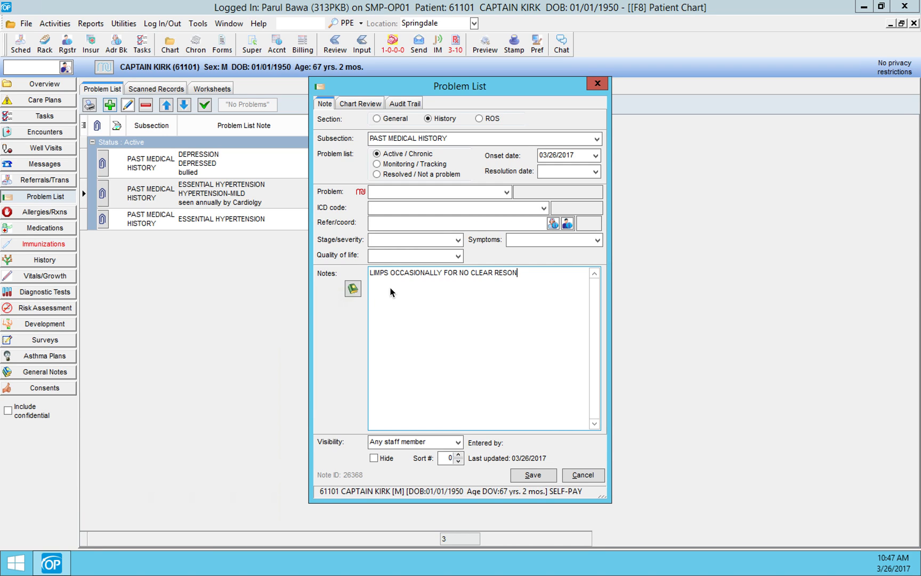
key(BackSpace)
key(BackSpace)
text(ASON medical w/u negative)
click(532, 474)
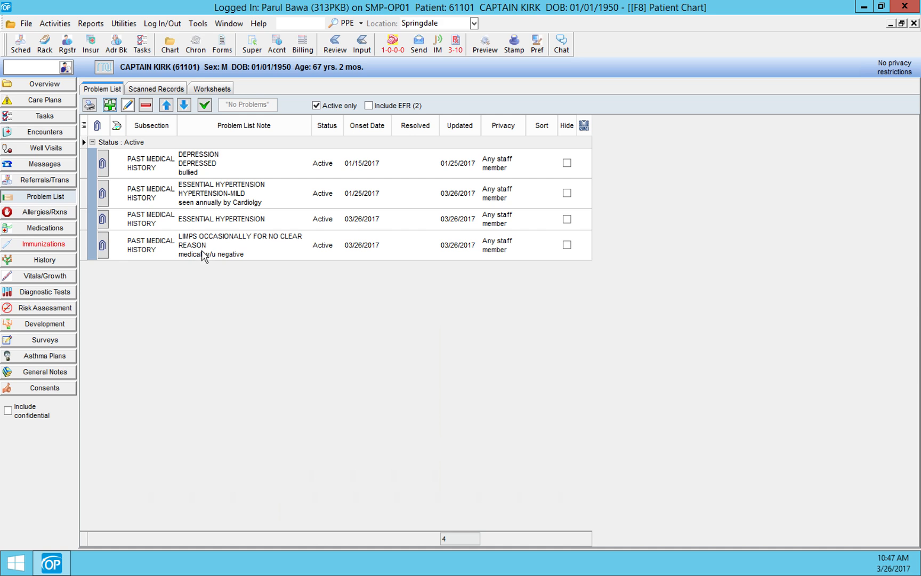
Step: Examine how the new limping problem appears in the chart overview's problem list
click(61, 85)
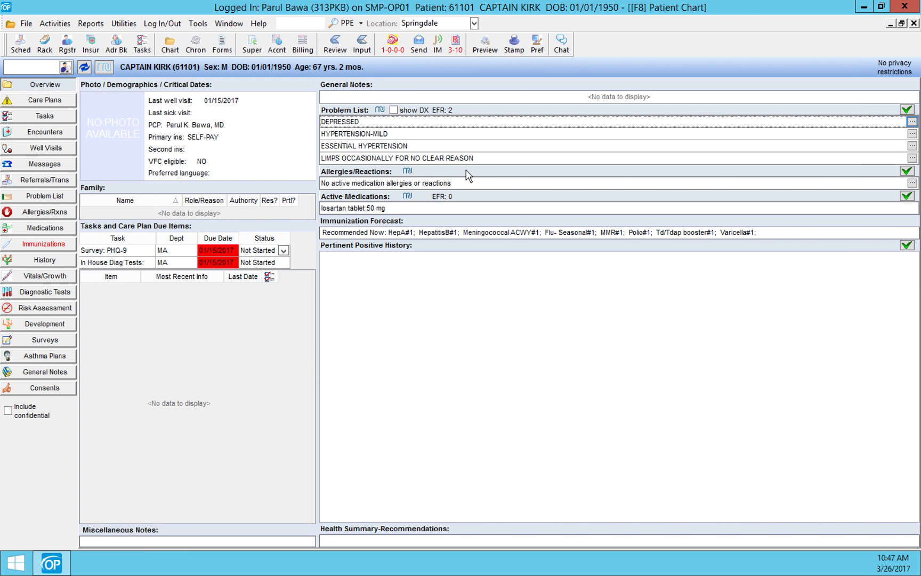
mouse_move(478, 160)
mouse_move(399, 158)
Step: Reopen the HYPERTENSION-MILD problem from the problem list, review how its diagnosis and note are documented, and save it without edits
click(49, 198)
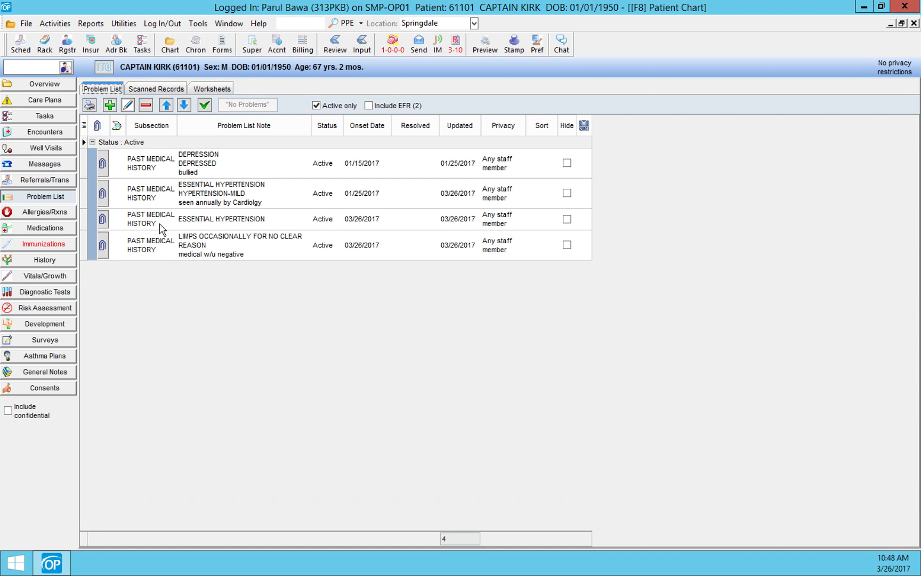
double_click(158, 205)
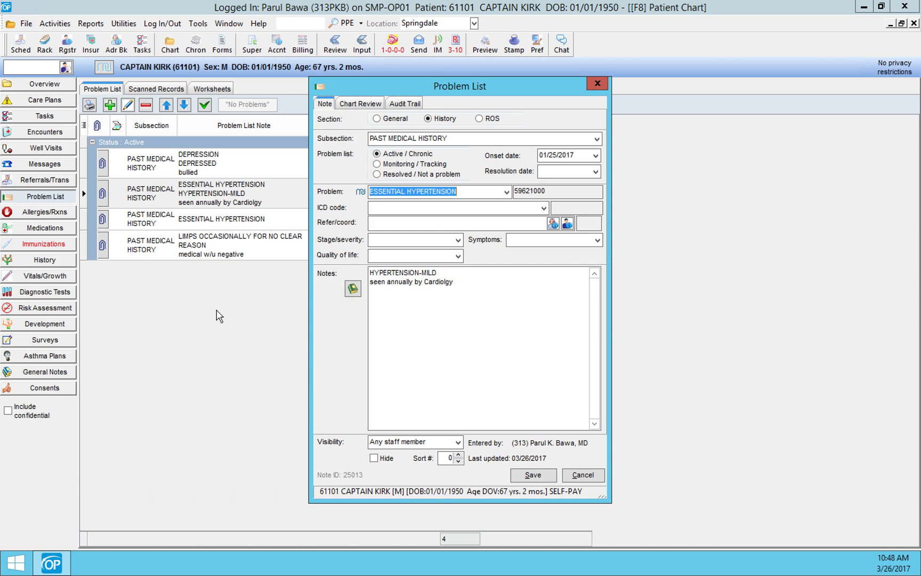
click(534, 474)
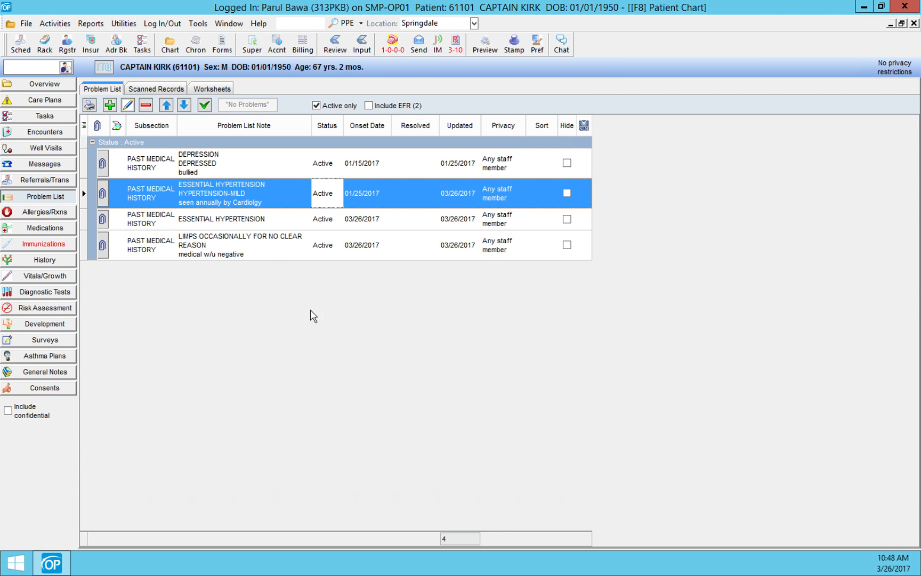